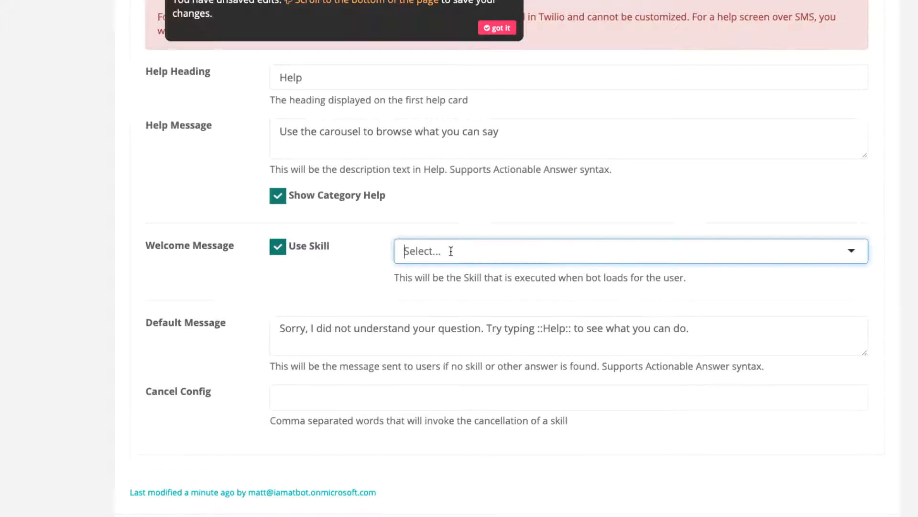
Turn off the Use Skill option for the bot's welcome message
left_click(375, 250)
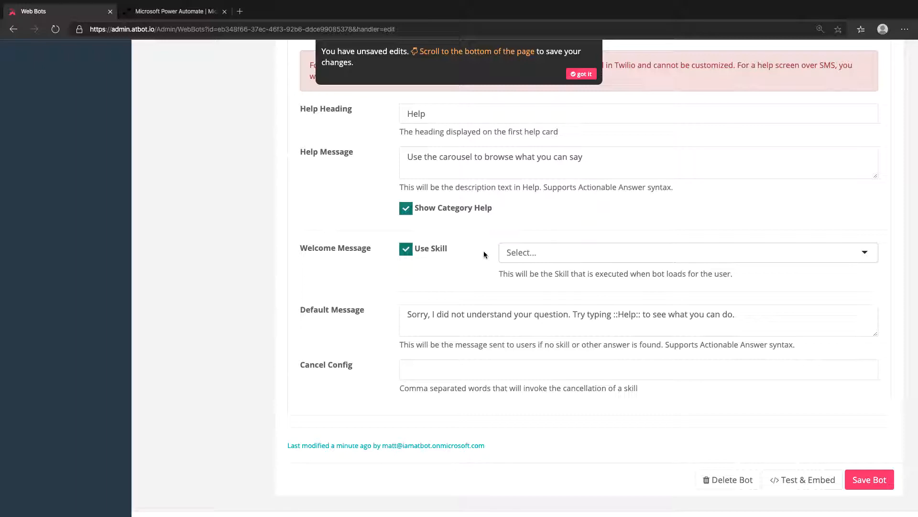
left_click(407, 249)
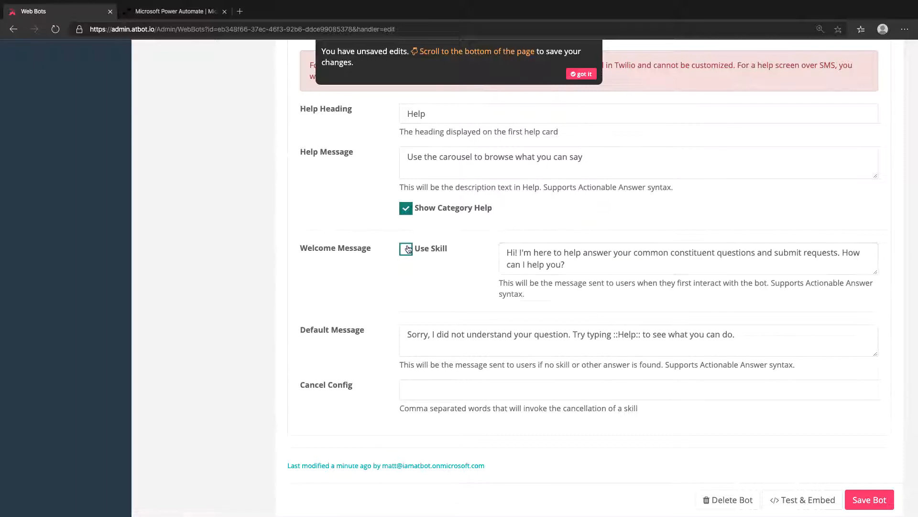
Open the Adaptive Card Templates page of the AI Integrations section
scroll(462, 256, "up", 3)
scroll(462, 256, "up", 10)
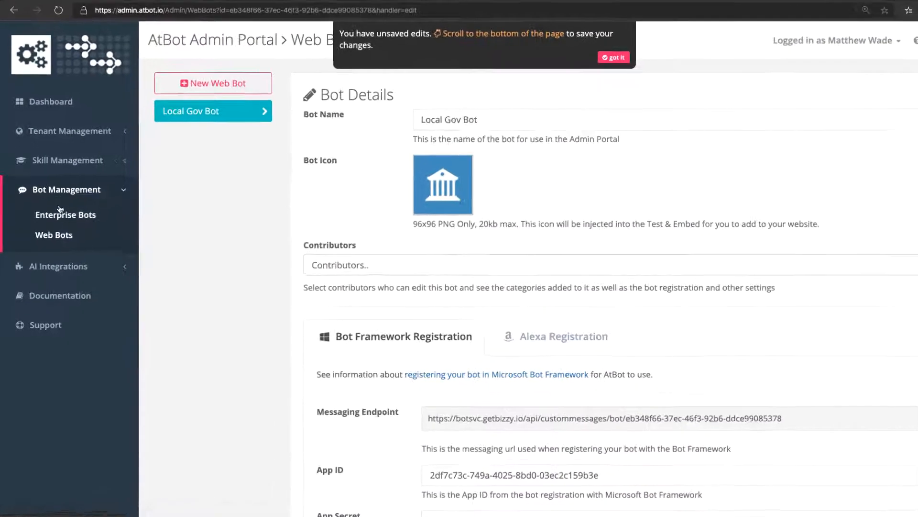
left_click(58, 266)
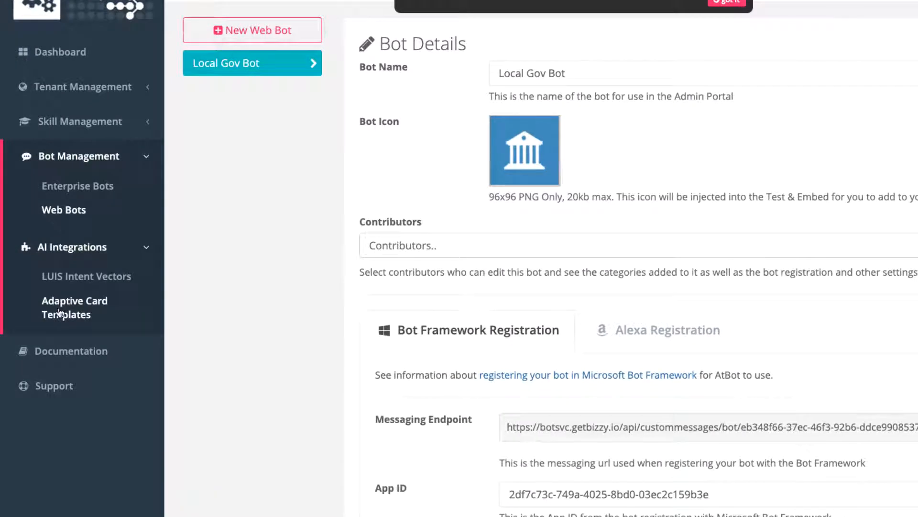
left_click(58, 312)
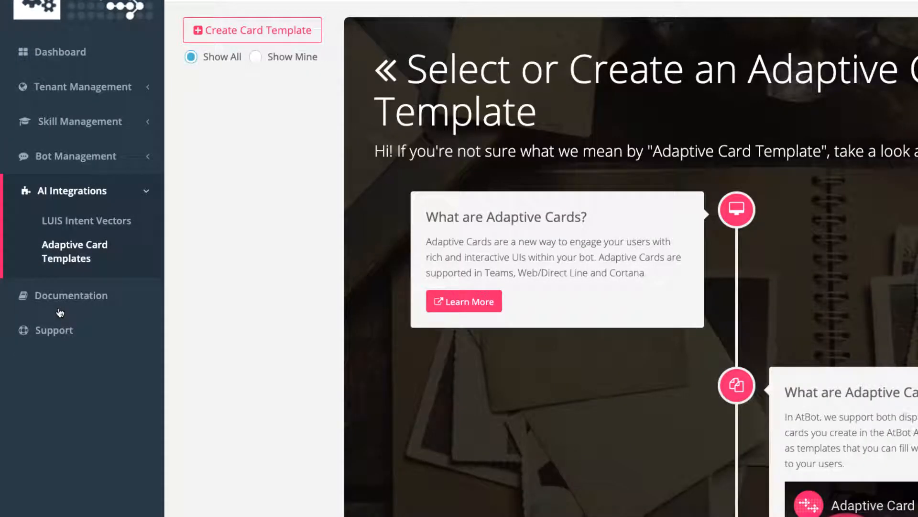
Create an adaptive card template named Gov Bot Welcome Choices with the Display card type
left_click(289, 30)
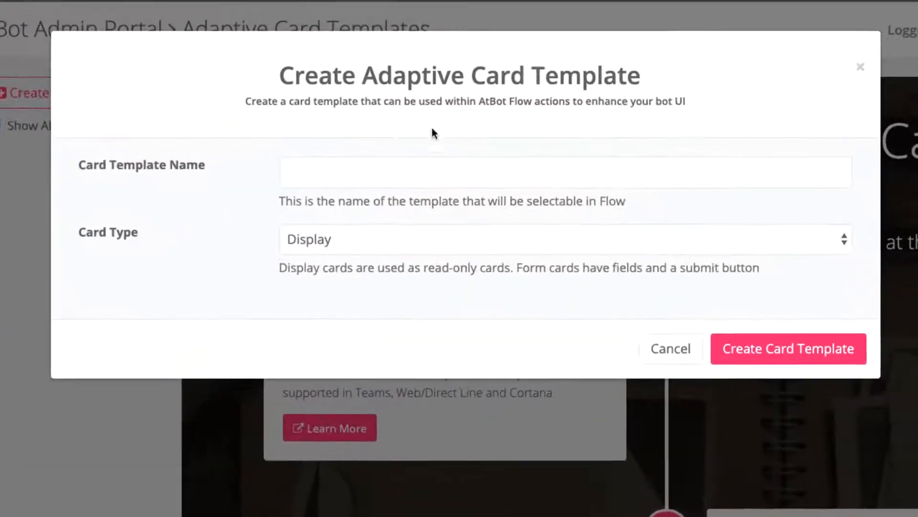
left_click(622, 174)
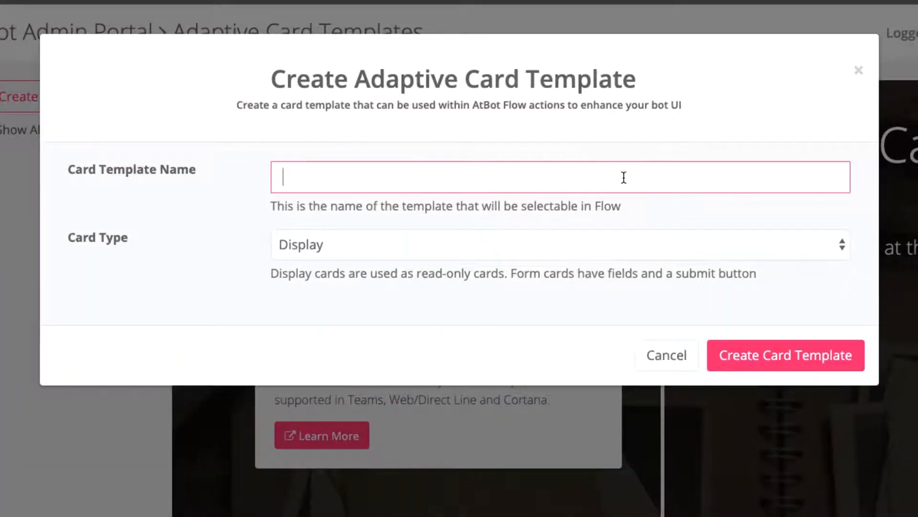
type("Gov Bot Welcome Choices")
left_click(669, 239)
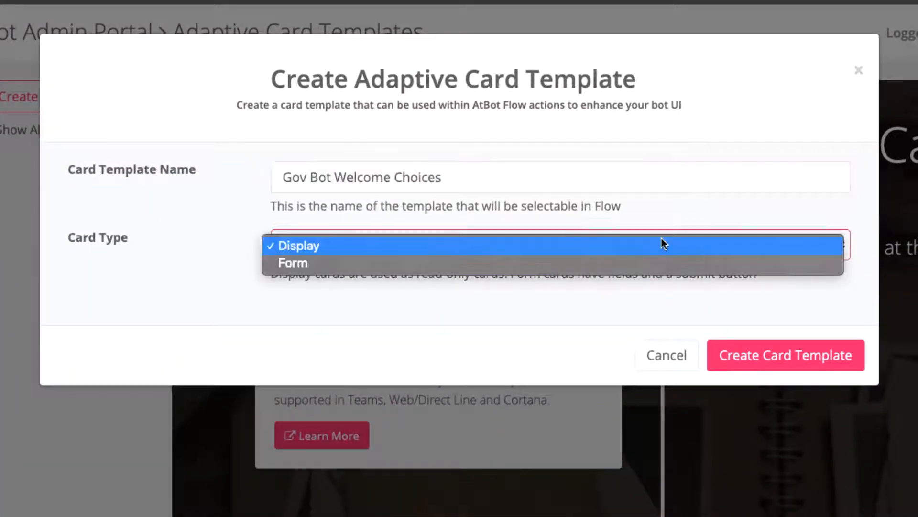
left_click(662, 242)
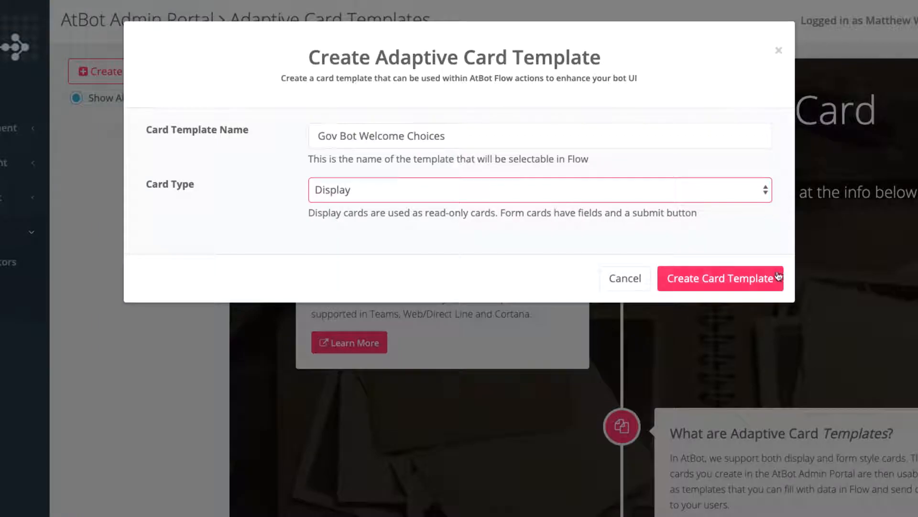
left_click(777, 278)
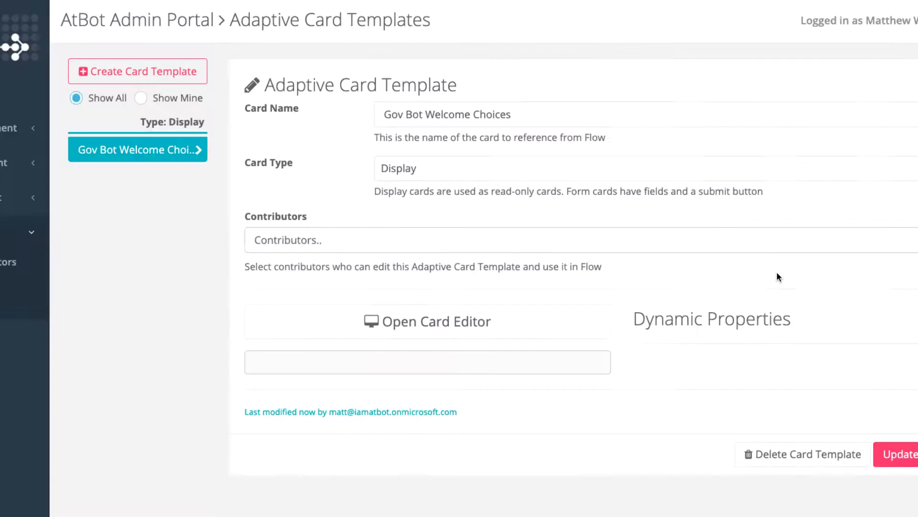
Open the new template in the card editor and hide the JSON and Visual tree view panes
left_click(566, 334)
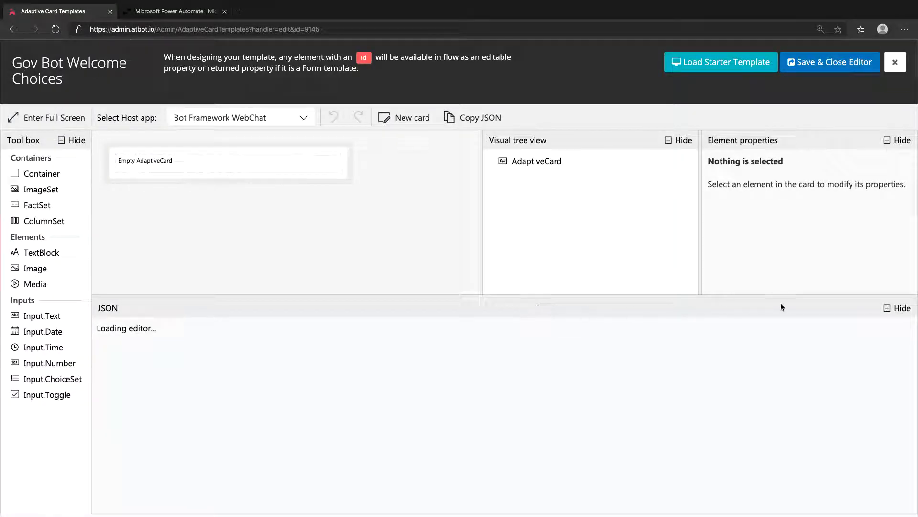
left_click(887, 309)
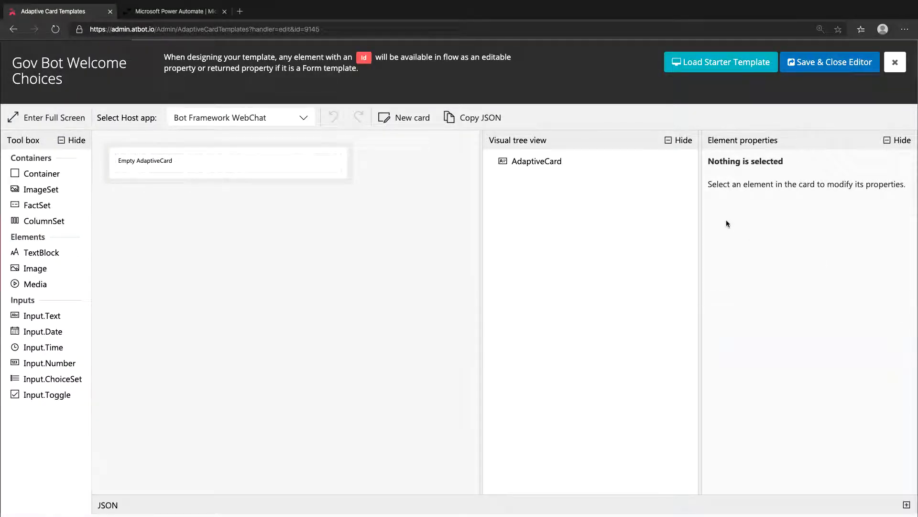
left_click(675, 140)
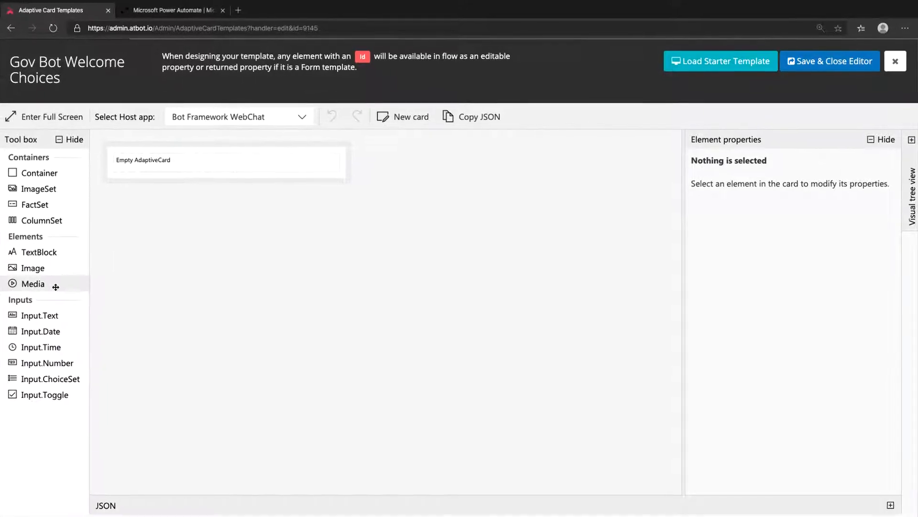
Add a Submit action to the empty card with the Id BillPay and the title Pay a Bill
left_click(111, 159)
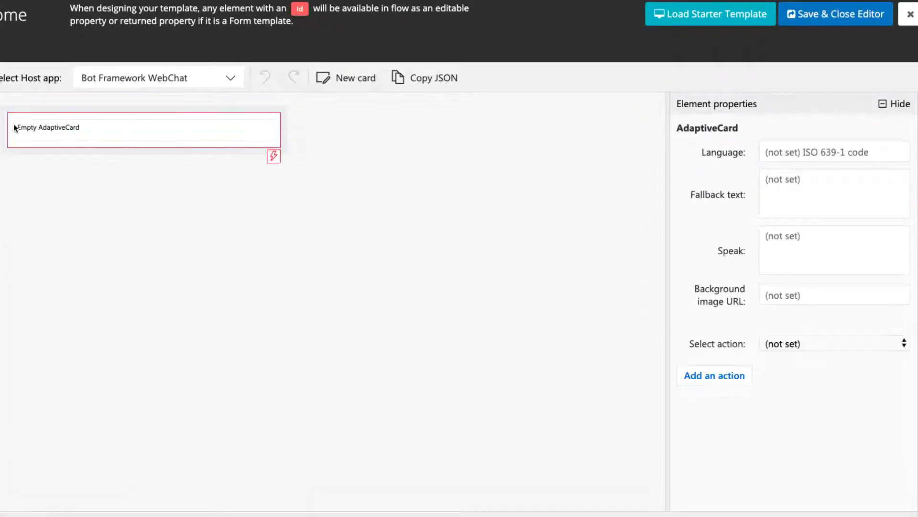
left_click(739, 374)
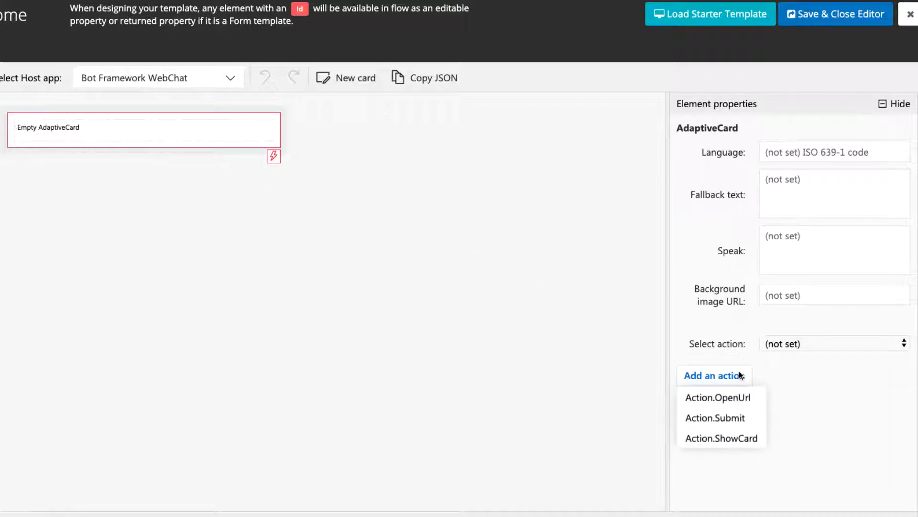
left_click(736, 418)
left_click(88, 158)
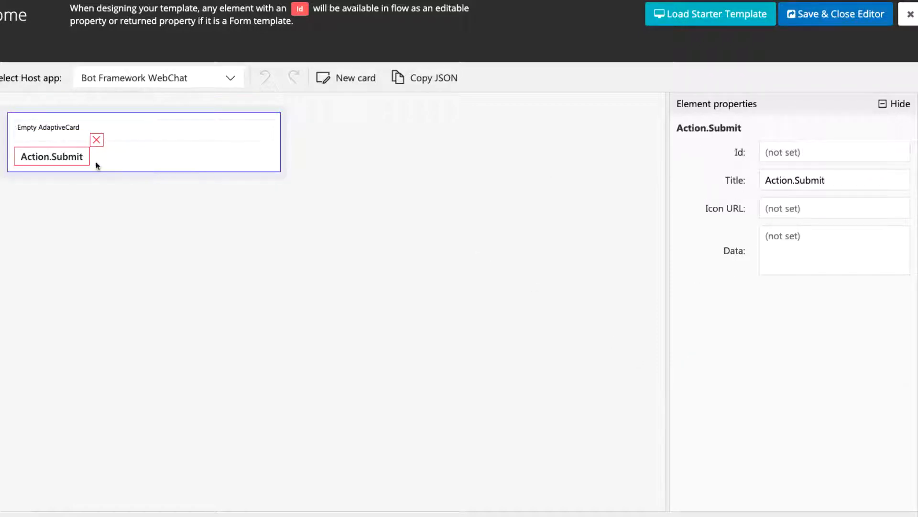
left_click(773, 154)
type("BillPay")
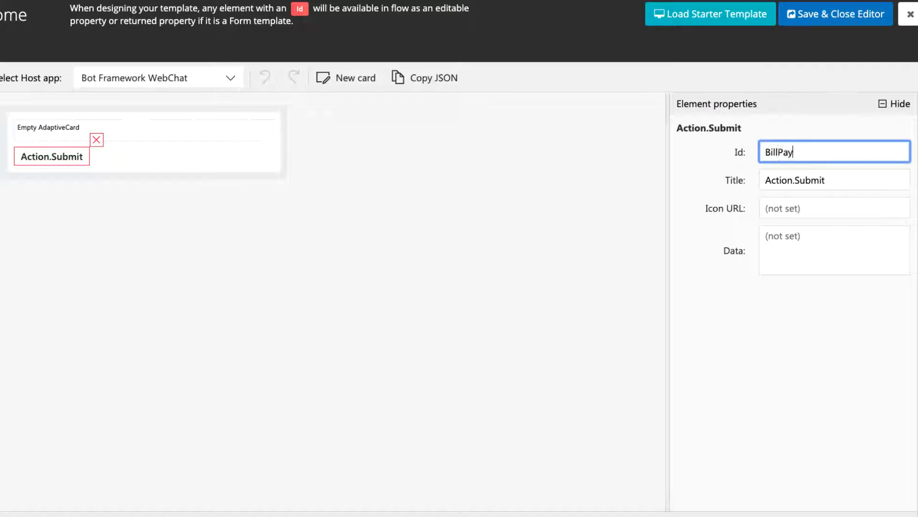
key("Tab")
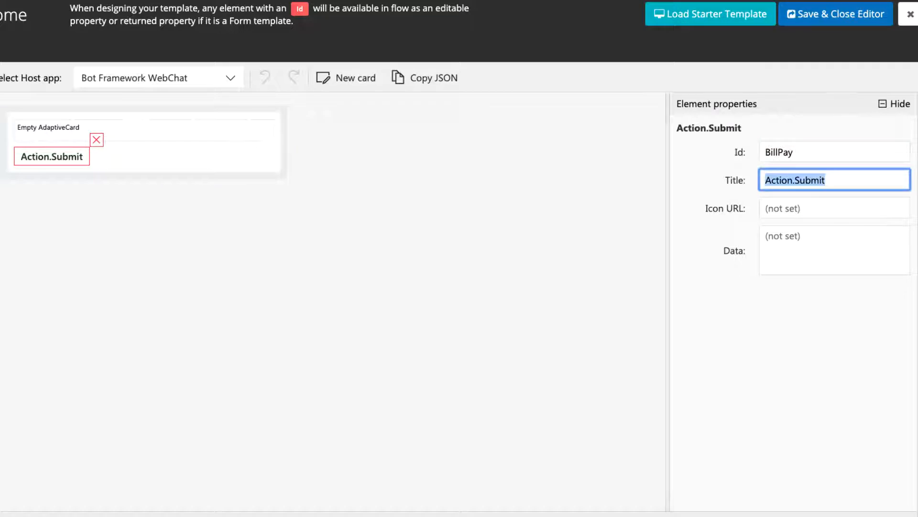
type("Pay a Bill")
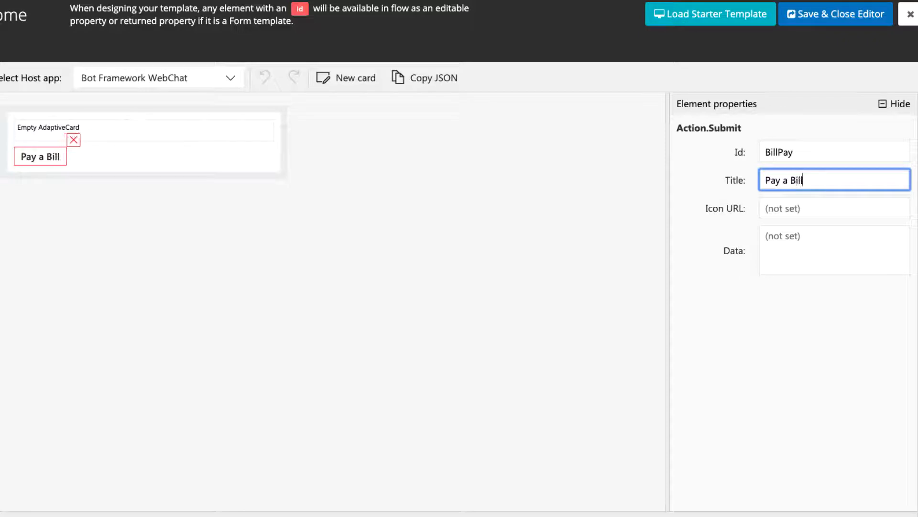
left_click(552, 189)
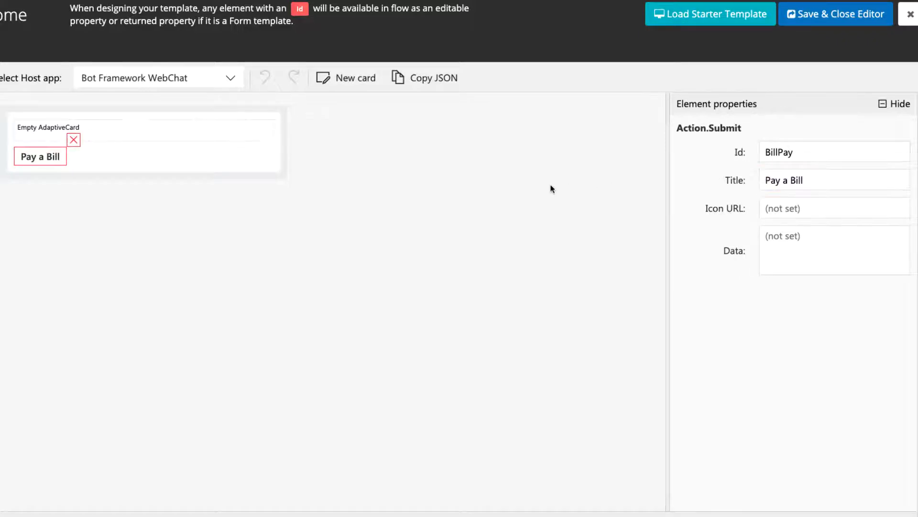
Add a second Submit action to the card with the Id Permit and the title Apply for a Permit
left_click(273, 114)
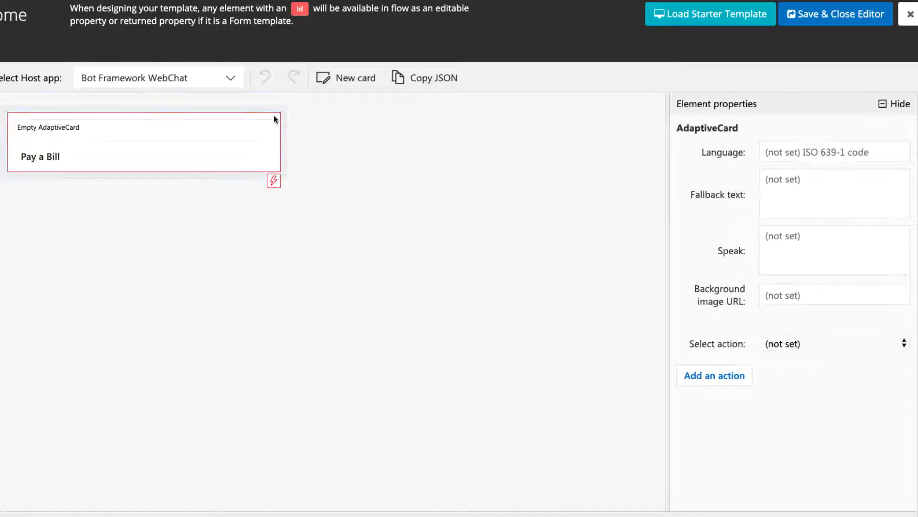
left_click(714, 375)
left_click(763, 153)
type("Permit")
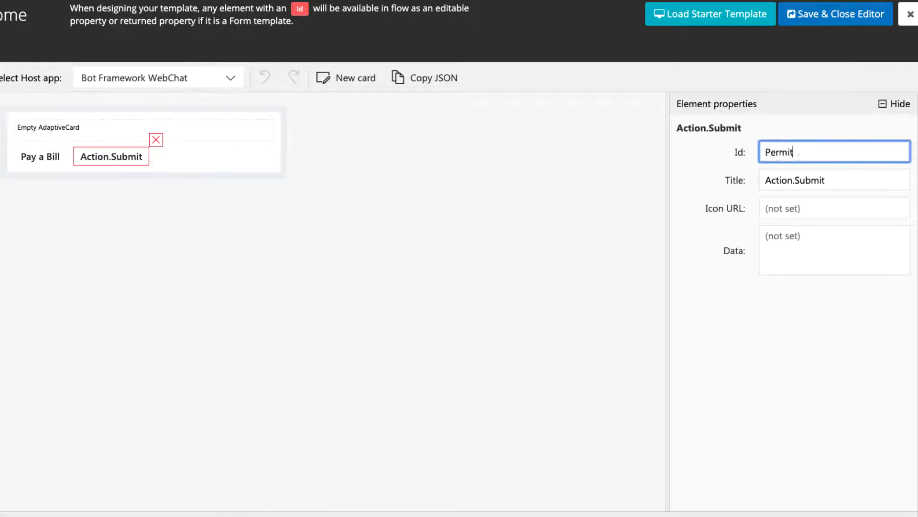
key("Tab")
type("Apply for a Permit")
left_click(744, 295)
Add a third Submit action to the card with the Id ParkingTicket and the title Pay a Parking Ticket
left_click(279, 150)
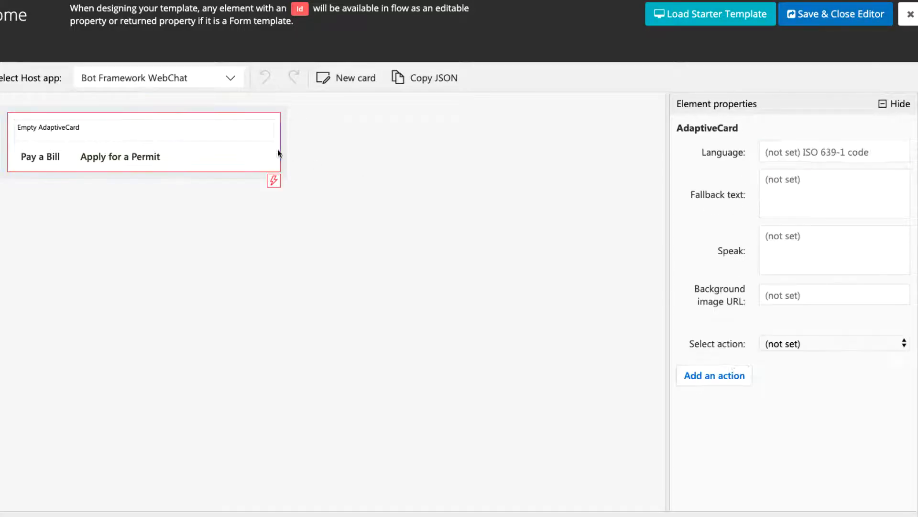
left_click(741, 377)
left_click(715, 417)
left_click(238, 163)
left_click(813, 152)
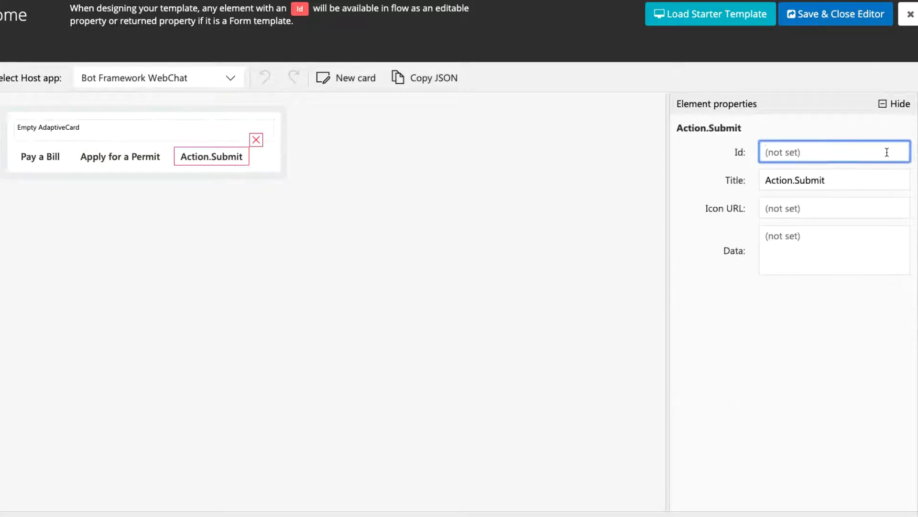
type("ParkingTicket")
key("Tab")
type("Pay a Parking Ticket")
left_click(886, 310)
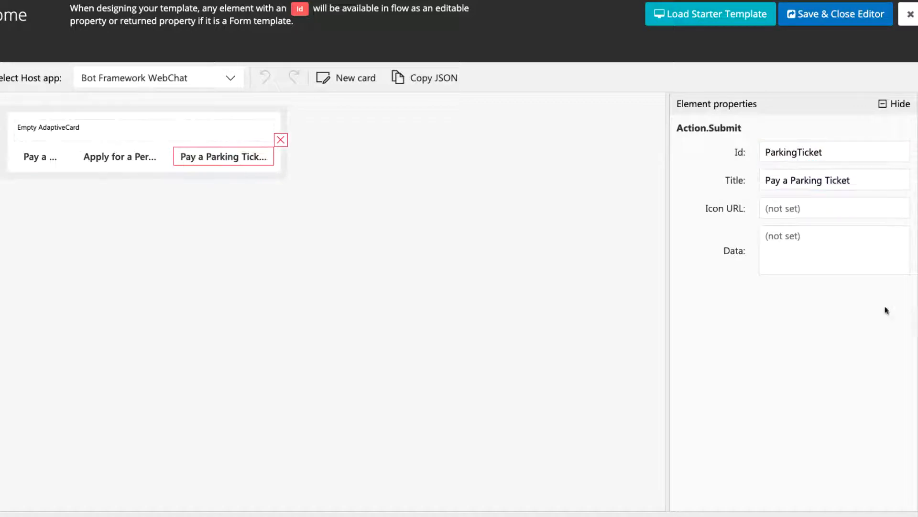
Add a fourth Submit action to the card with the Id PropertyRecords and the title Search Property Records
left_click(621, 296)
left_click(715, 375)
left_click(716, 417)
left_click(245, 157)
left_click(813, 152)
type("PropertyRecords")
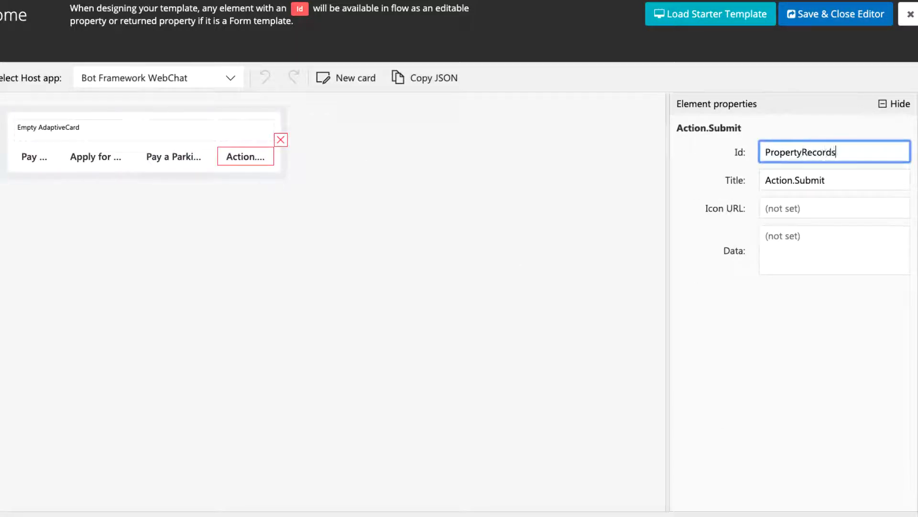
key("Tab")
type("Search Property Records")
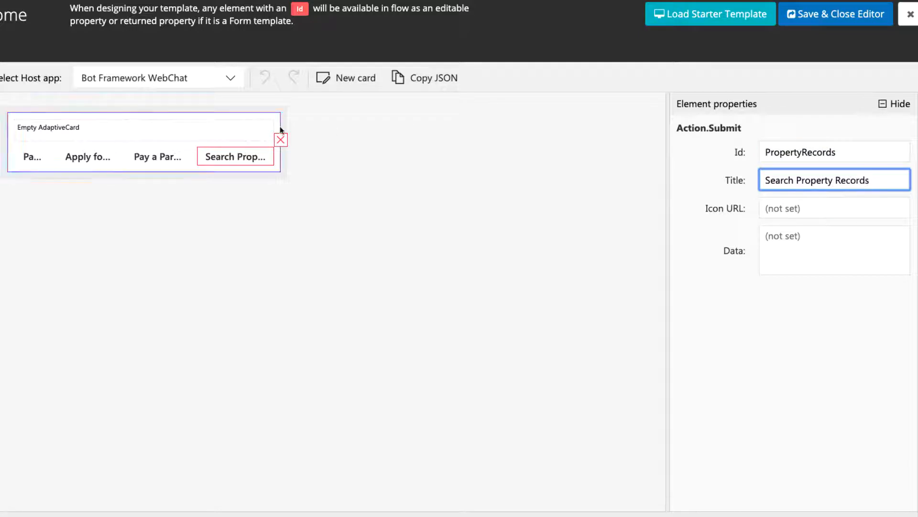
Add a fifth Submit action to the card with the Id Other and the title Something Else
left_click(274, 124)
left_click(708, 380)
left_click(713, 412)
left_click(813, 152)
type("Other")
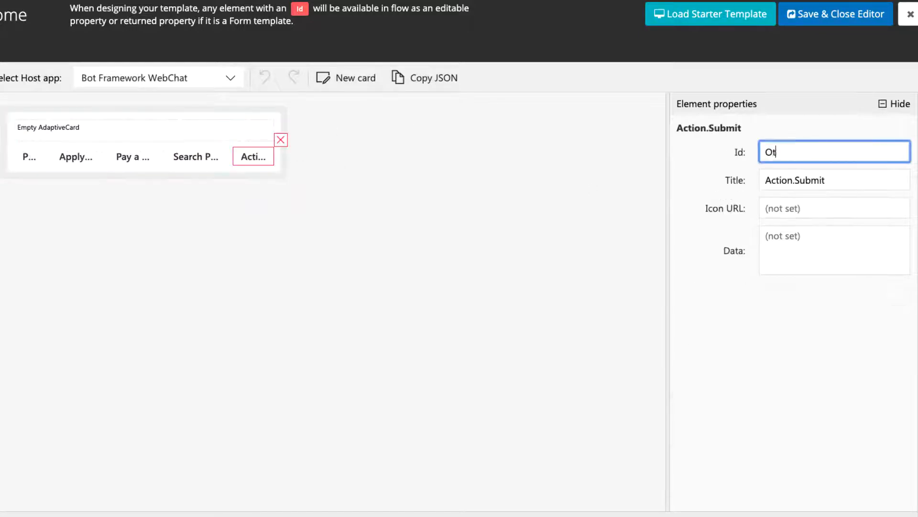
key("Tab")
type("Something Else")
left_click(658, 153)
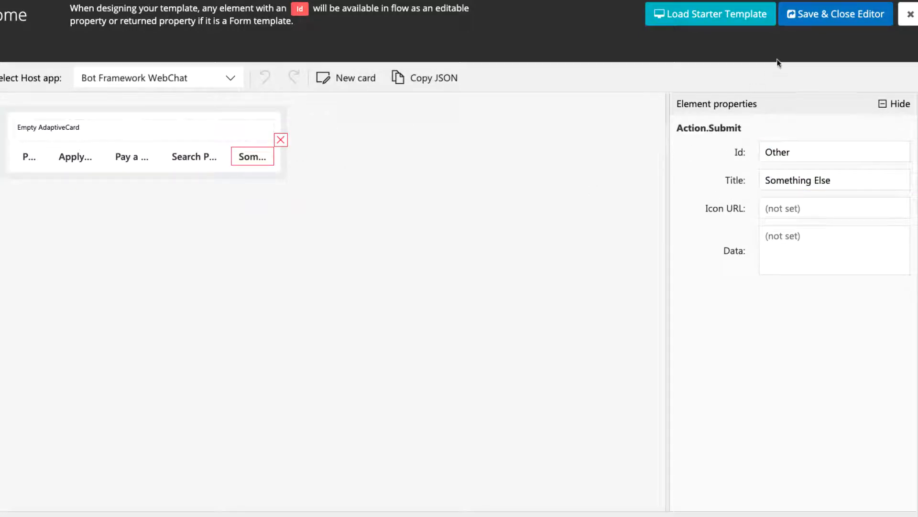
Save the card design, close the card editor, and update the Gov Bot Welcome Choices template
left_click(808, 16)
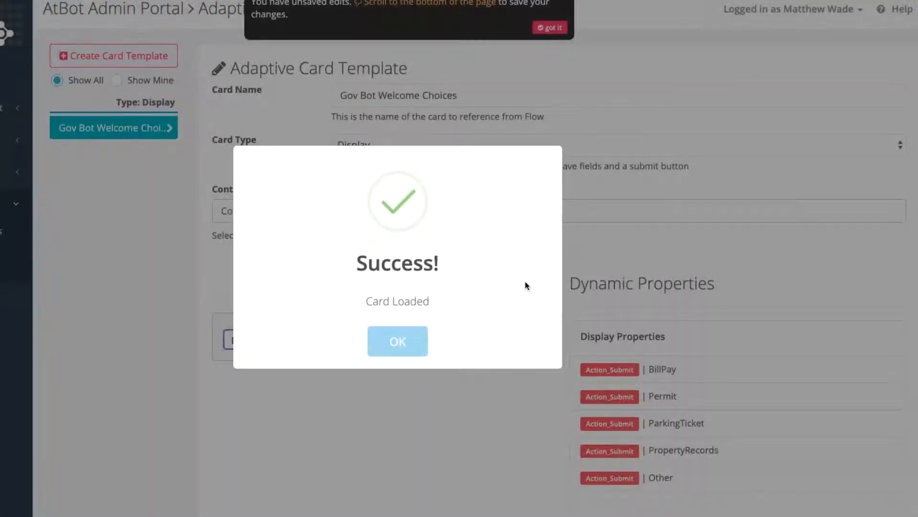
left_click(411, 340)
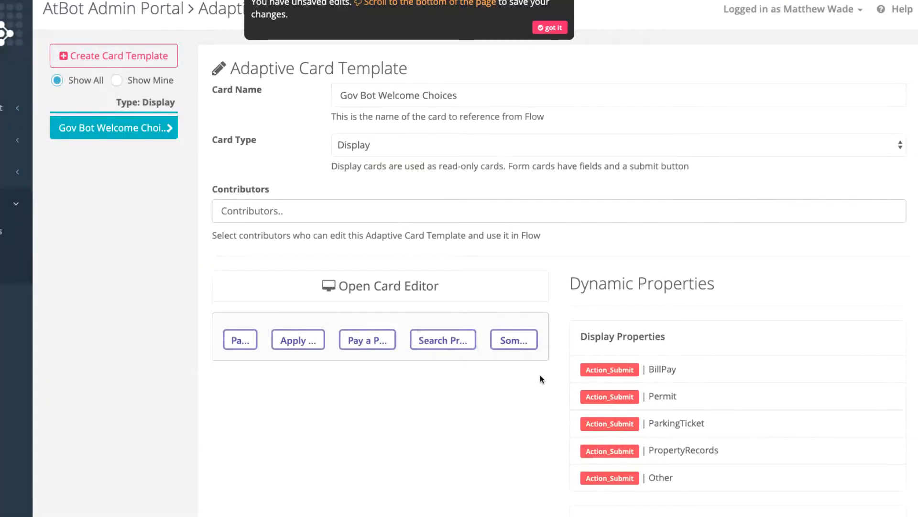
scroll(541, 379, "down", 6)
left_click(839, 471)
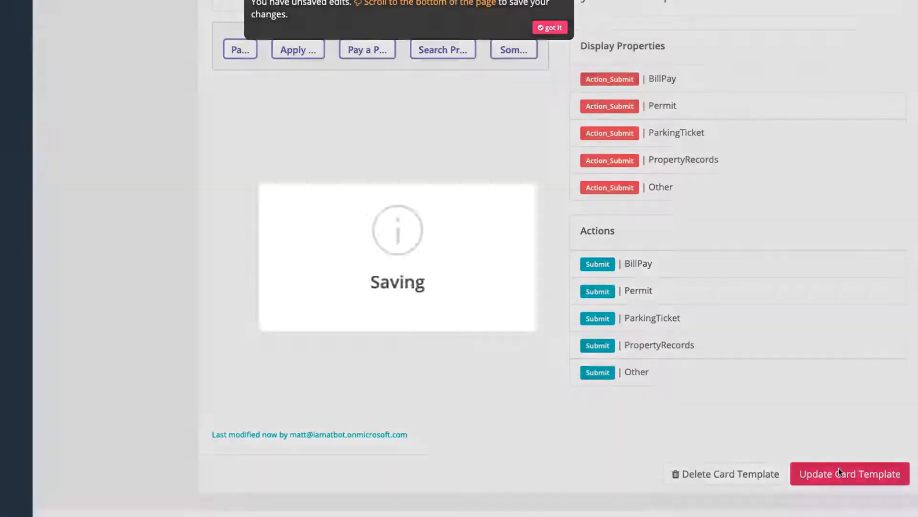
left_click(412, 341)
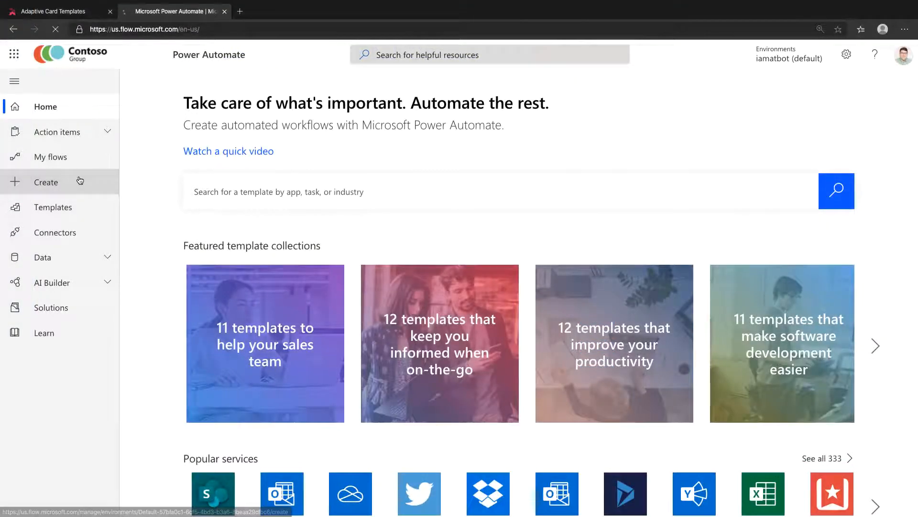
Create an automated flow named Local Gov Bot Welcome Message with the AtBot Logic trigger When an intent is used
left_click(76, 182)
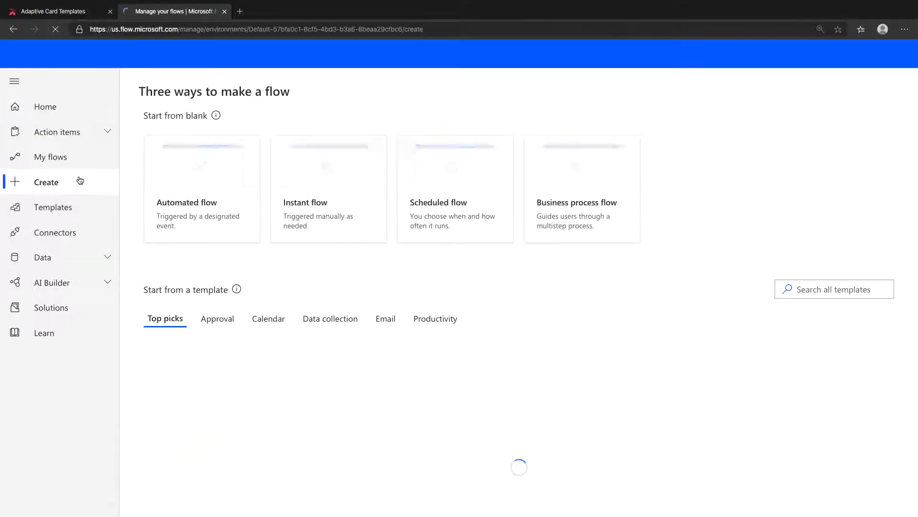
left_click(229, 166)
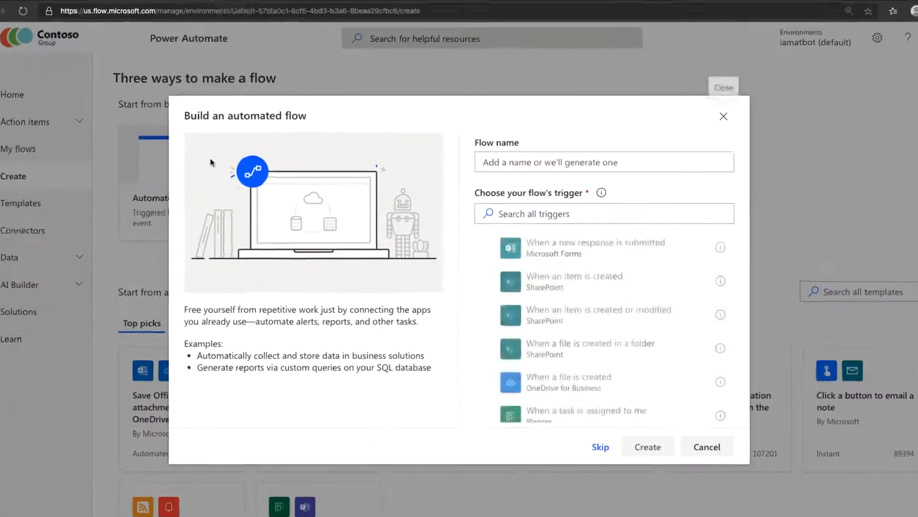
type("Loc")
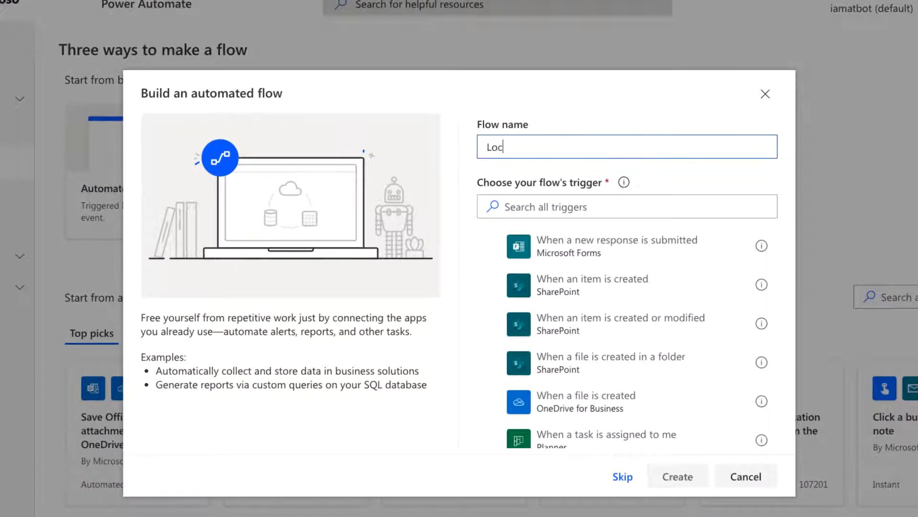
type("al Gov Bot Welcome Message")
left_click(748, 207)
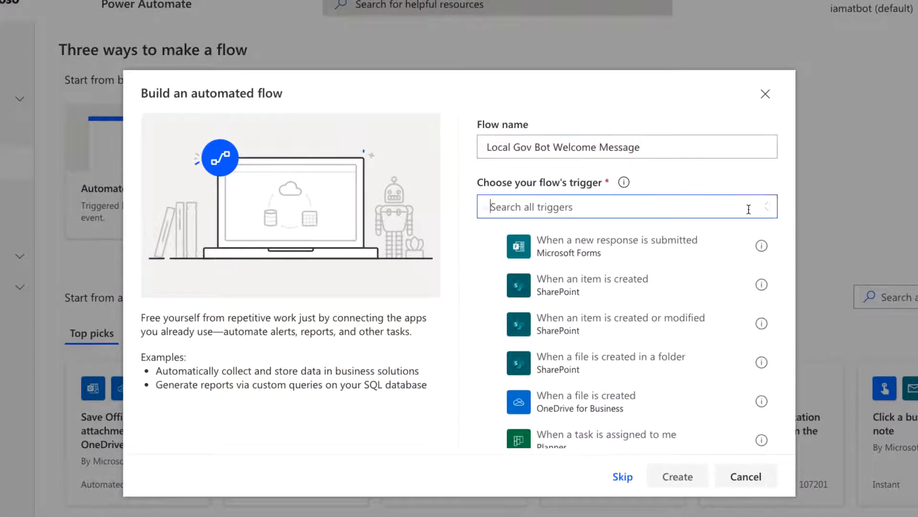
type("atbot")
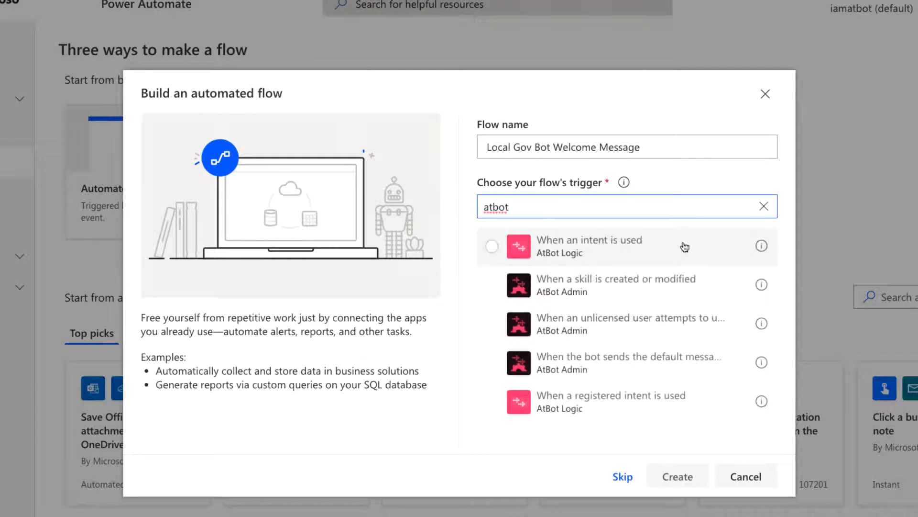
left_click(701, 253)
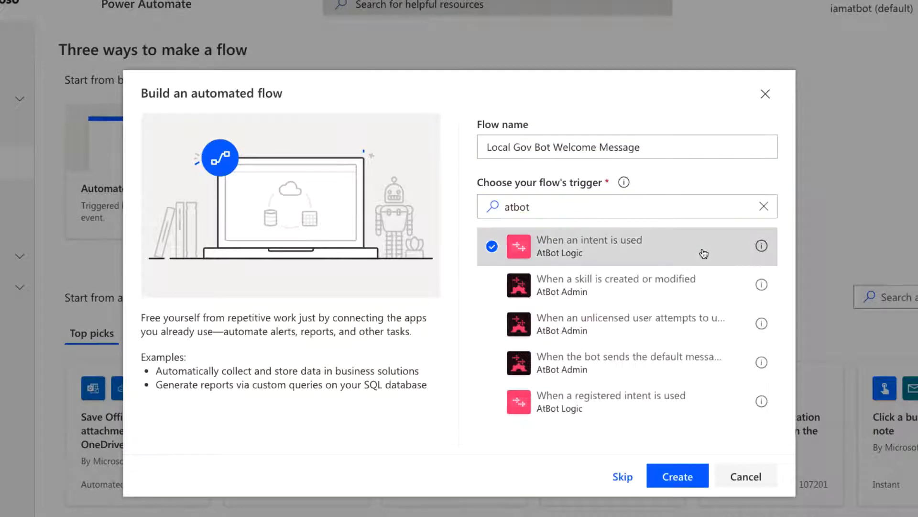
left_click(690, 474)
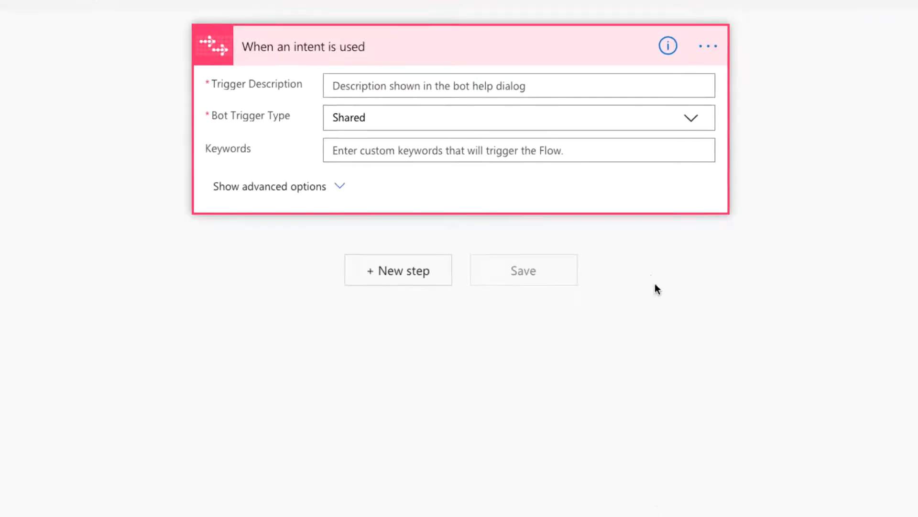
Set the trigger description to Local Gov Bot Welcome Message and the trigger keyword to welcome
left_click(640, 89)
type("Local Gov")
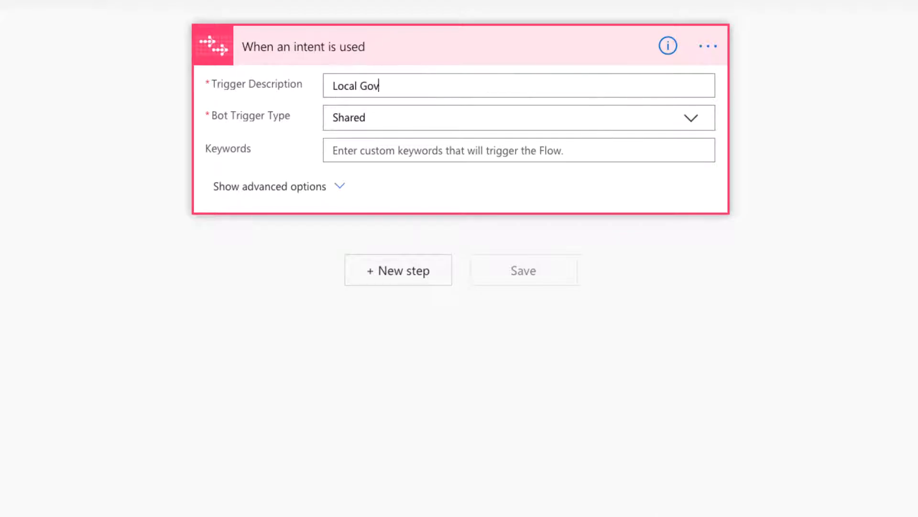
type(" Bot Welcome Message")
left_click(634, 152)
type("welcome")
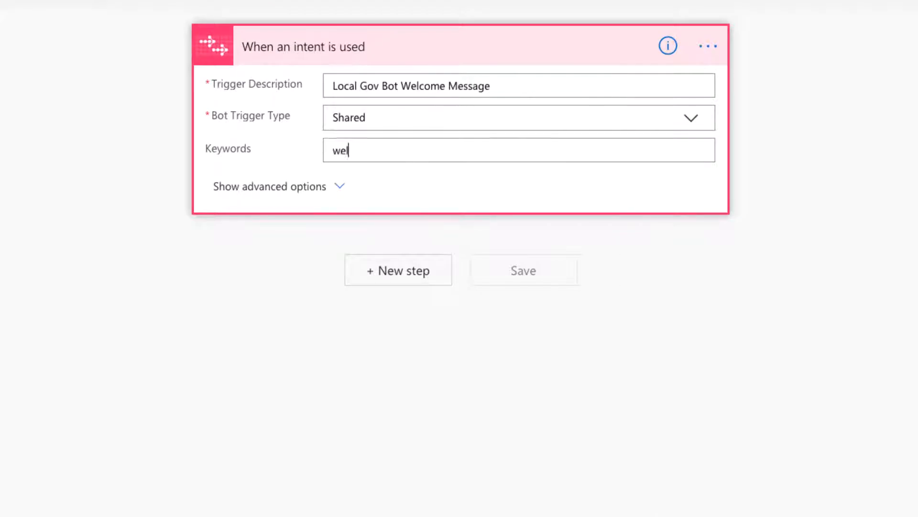
Add an AtBot Logic Send reply action and paste the greeting starting "Hello there fellow city dweller!" as its reply text
left_click(449, 272)
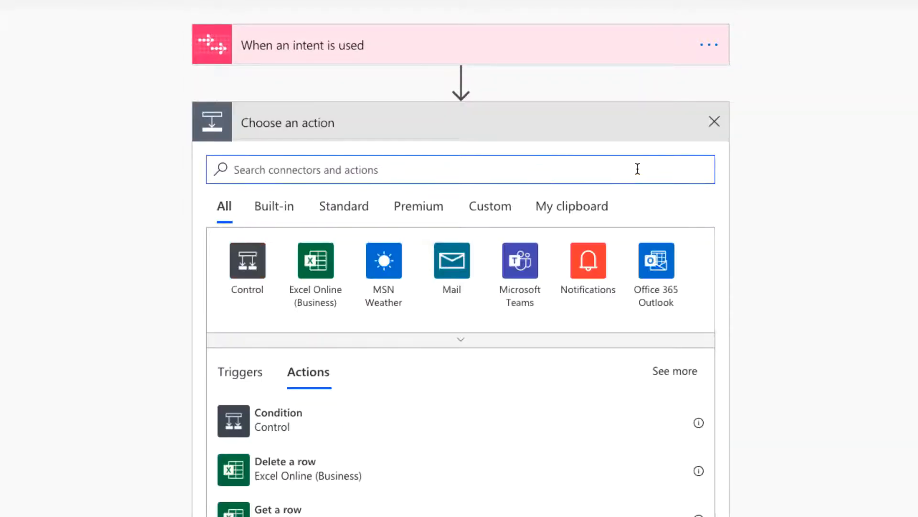
type("atbot")
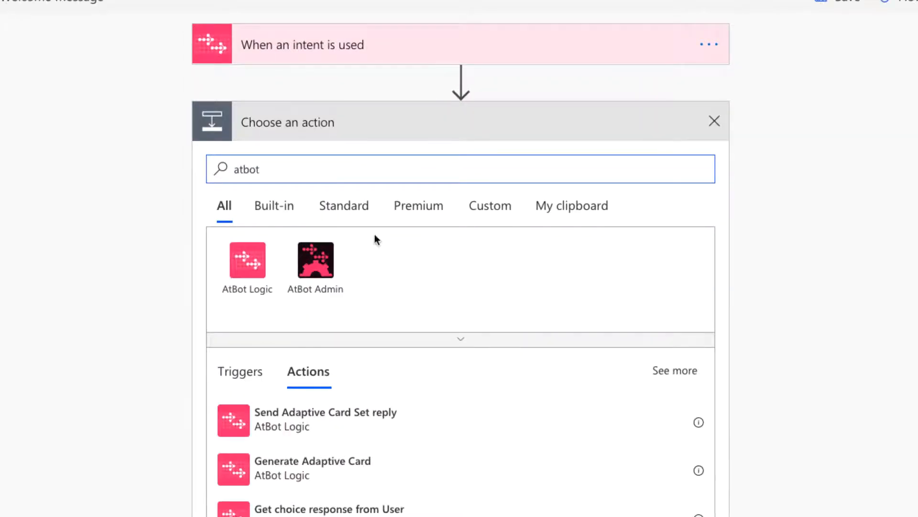
scroll(404, 447, "down", 2)
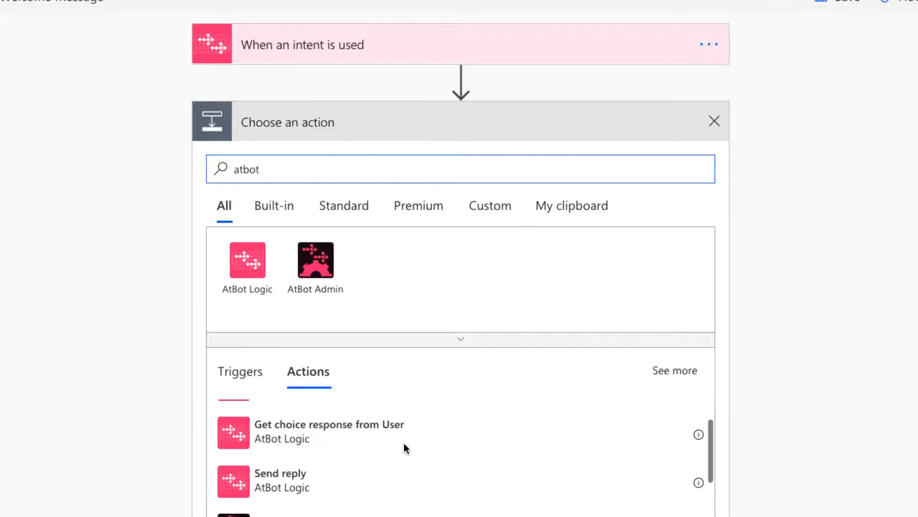
left_click(397, 477)
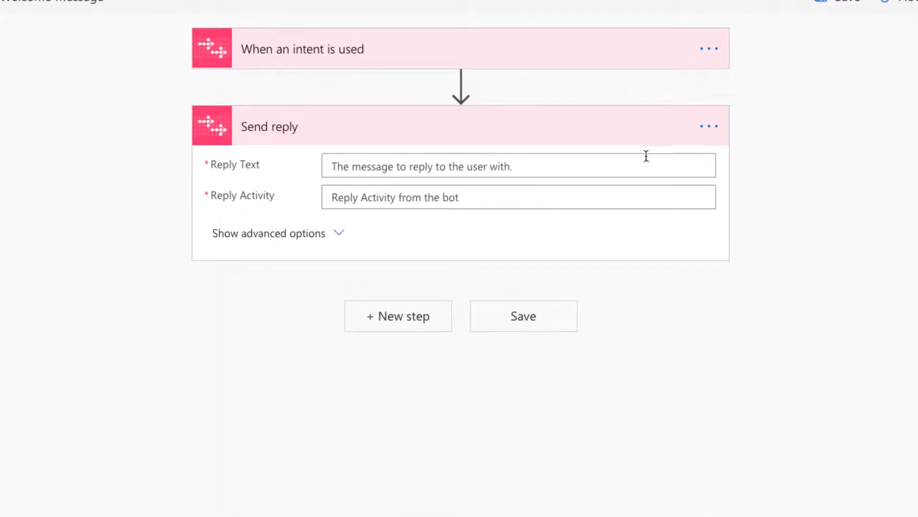
left_click(630, 162)
right_click(570, 163)
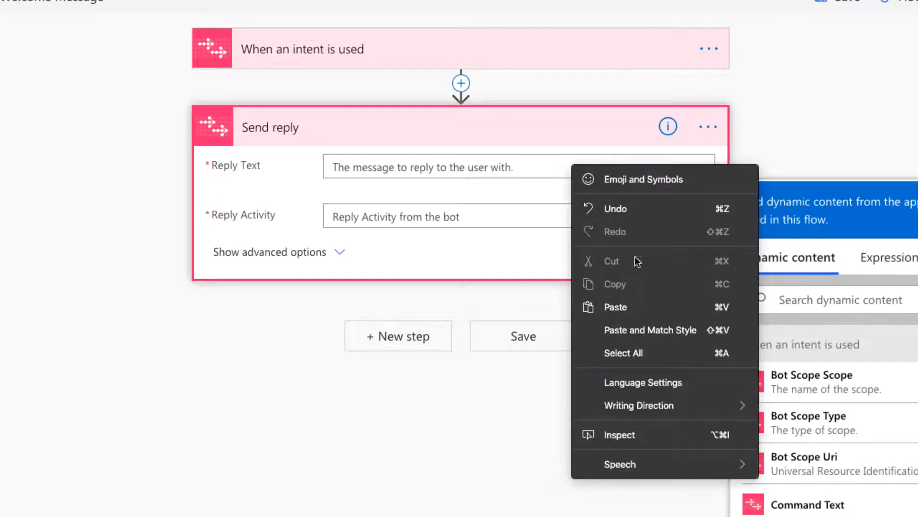
left_click(629, 307)
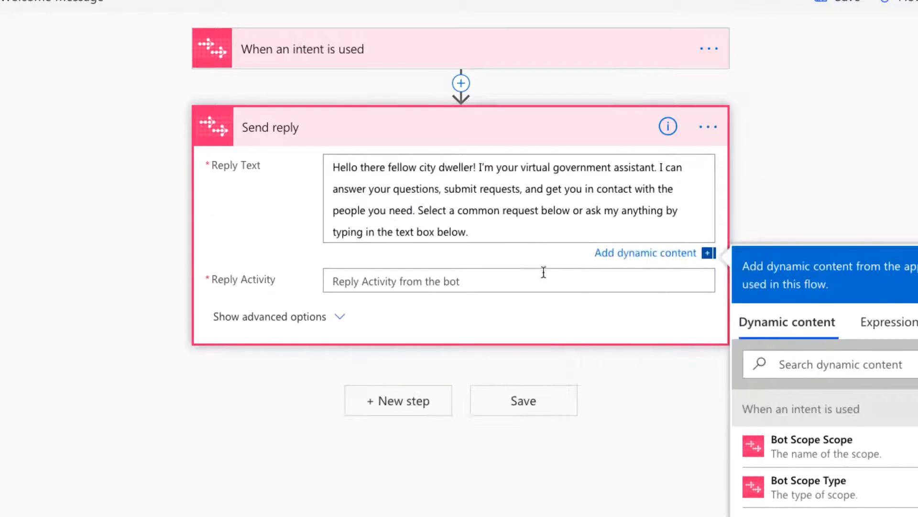
Fill the Send reply action's Reply Activity with the Reply Activity dynamic content from the trigger
left_click(544, 277)
left_click(826, 387)
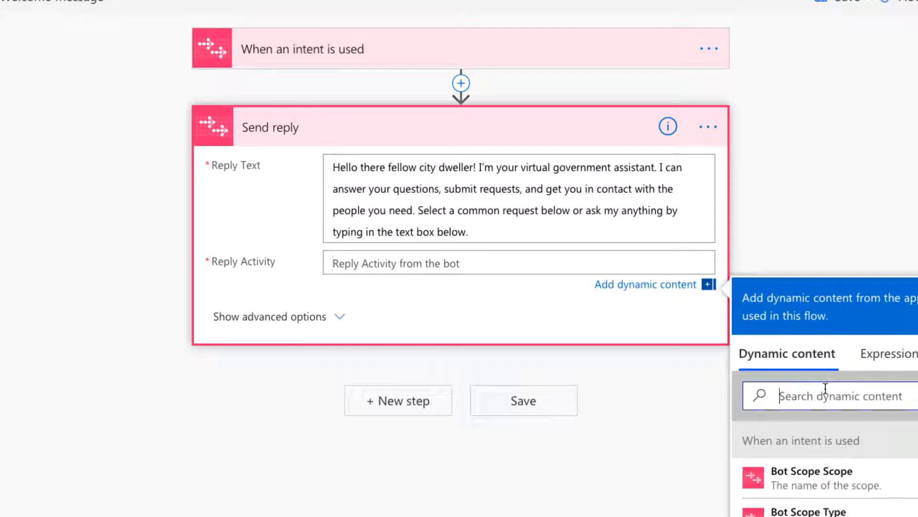
type("repl")
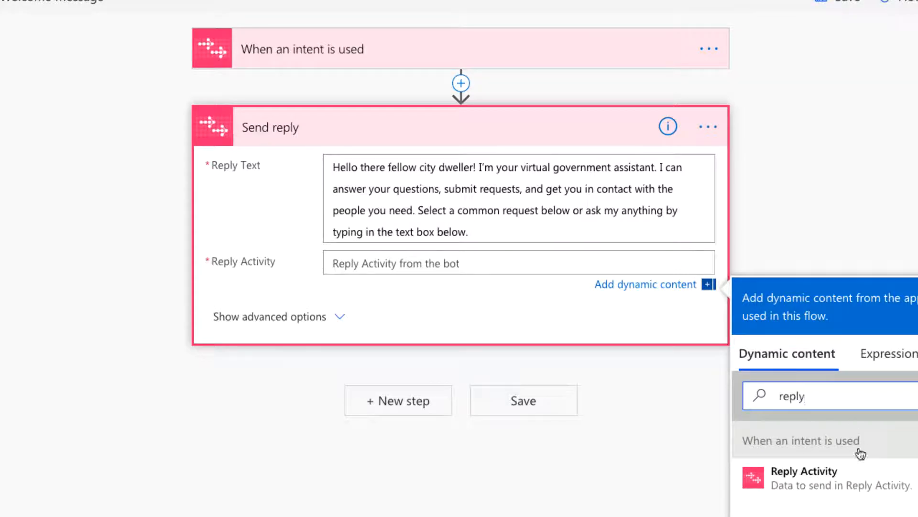
type("y")
left_click(836, 487)
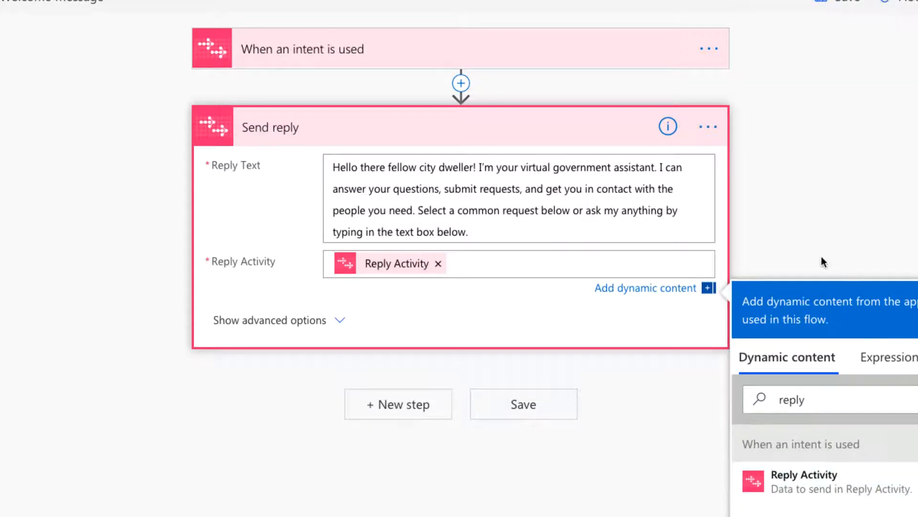
left_click(821, 258)
Rename the Send reply action to "Send reply: Initial Welcome Message"
left_click(708, 127)
left_click(770, 150)
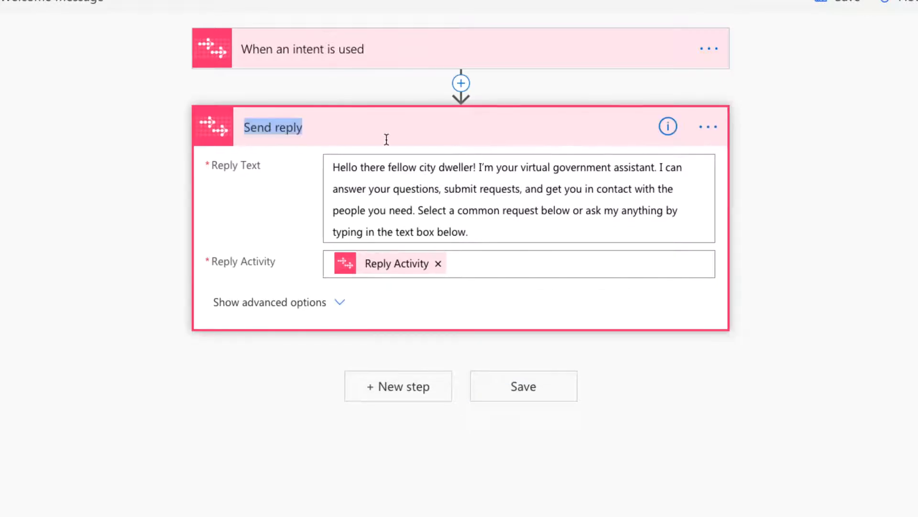
left_click(386, 139)
type(": Initial Welcome Message")
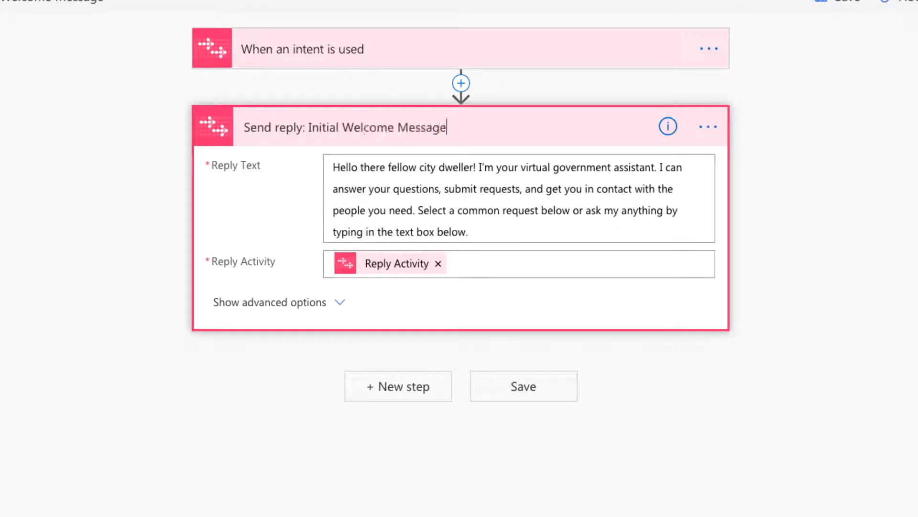
key("Return")
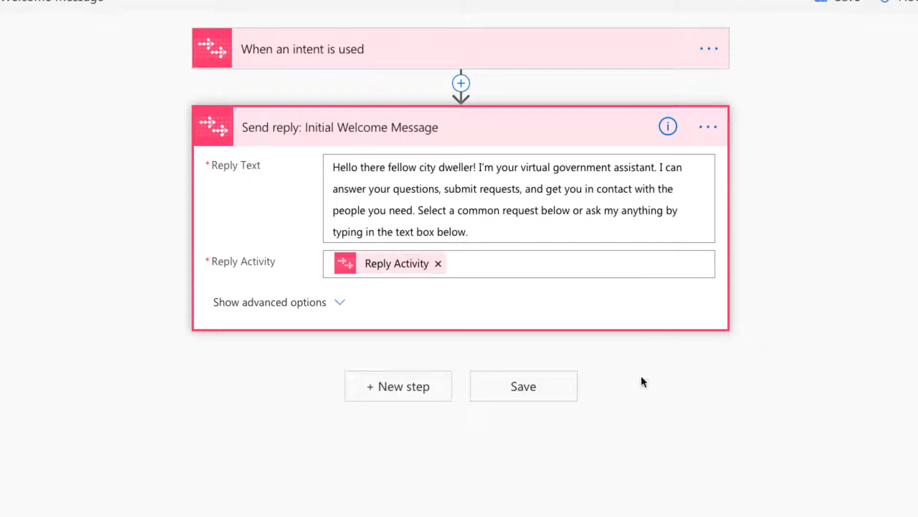
Add an AtBot Logic Send Adaptive Card reply action that uses the Gov Bot Welcome Choices card
left_click(407, 378)
type("send adaptive card reply")
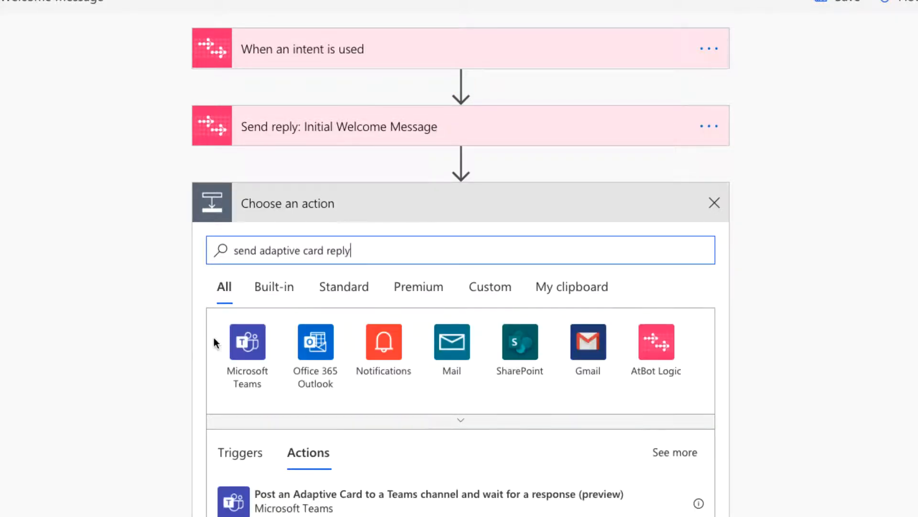
scroll(185, 362, "down", 2)
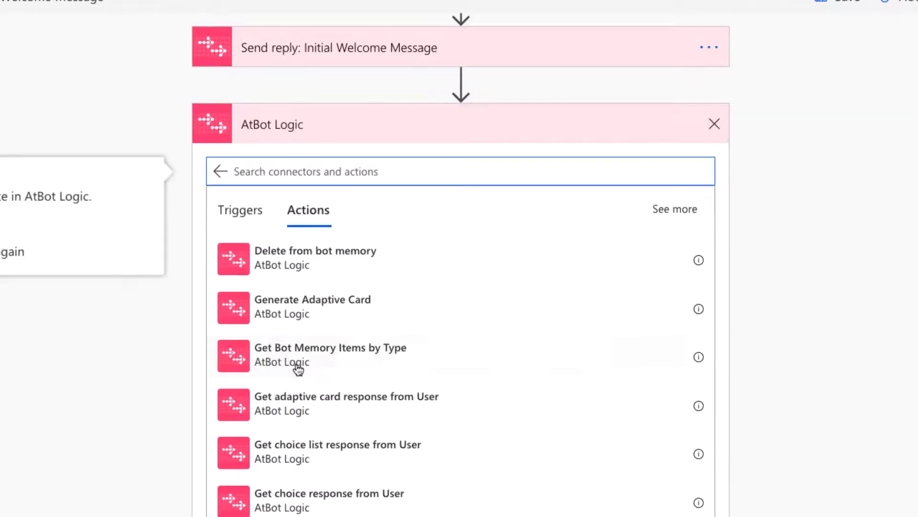
scroll(297, 369, "down", 5)
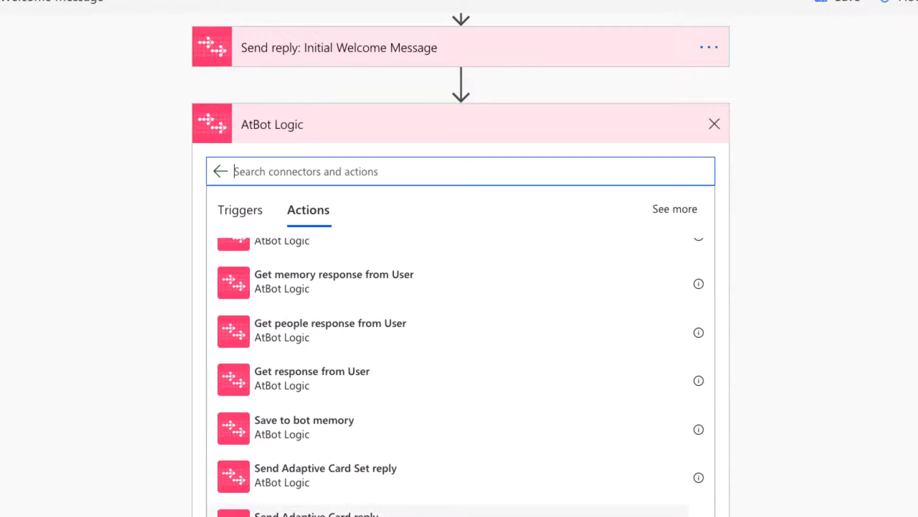
left_click(316, 512)
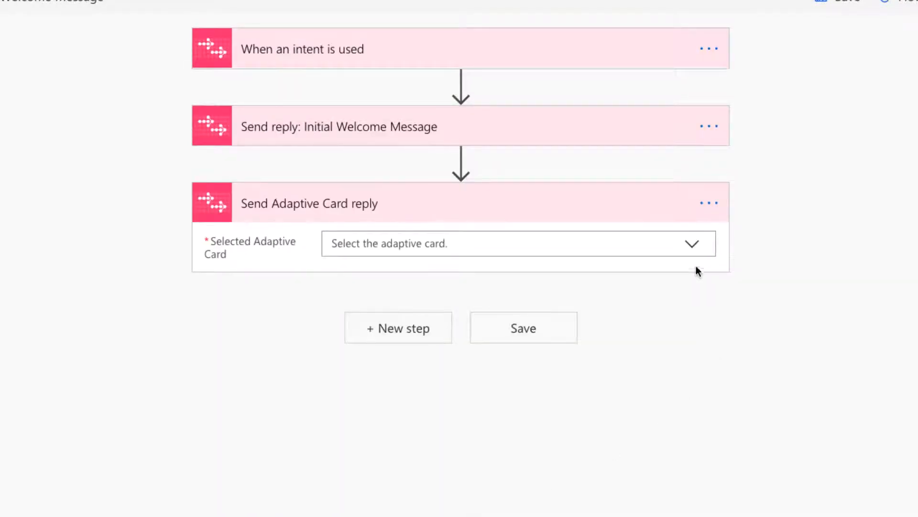
left_click(693, 245)
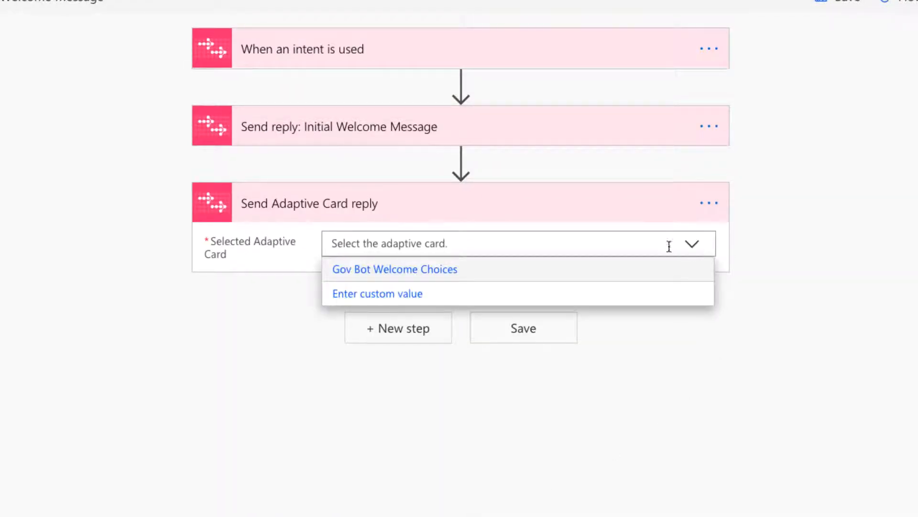
left_click(414, 271)
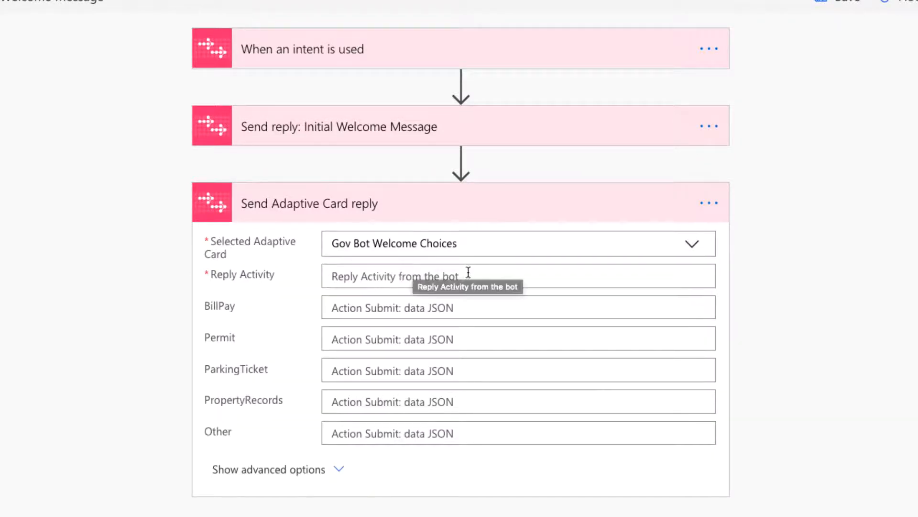
Fill the adaptive card reply's Reply Activity with the trigger's Reply Activity dynamic content
left_click(550, 276)
left_click(827, 404)
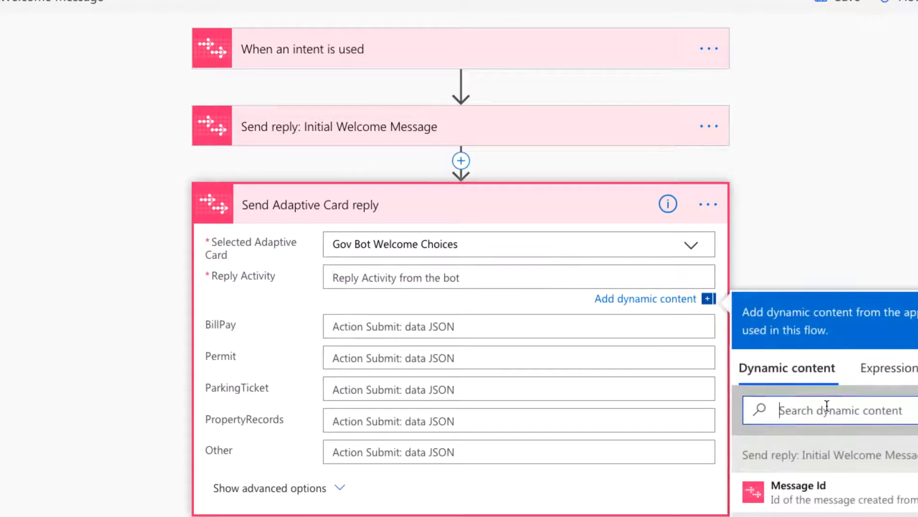
type("reply")
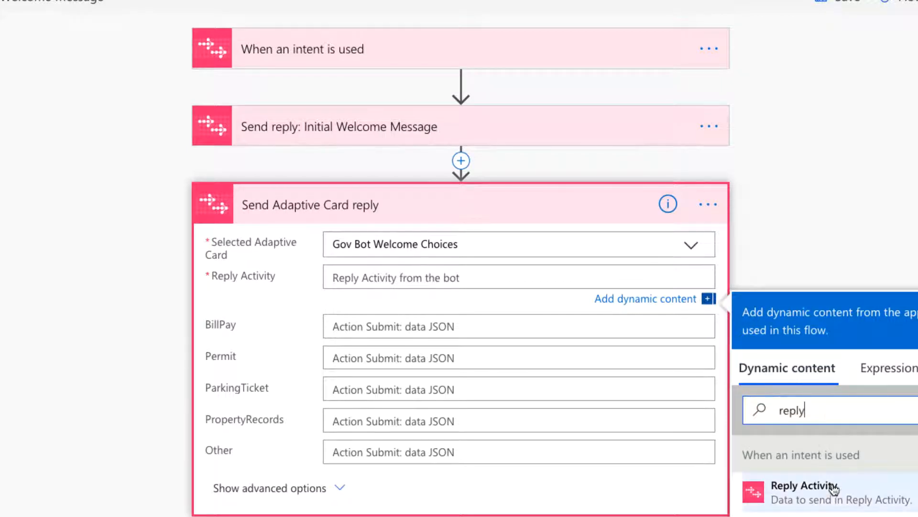
left_click(834, 491)
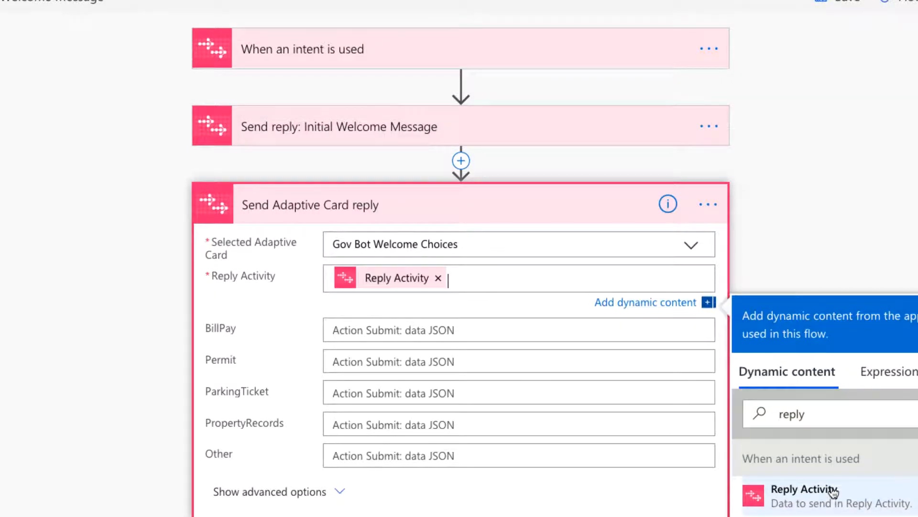
left_click(794, 266)
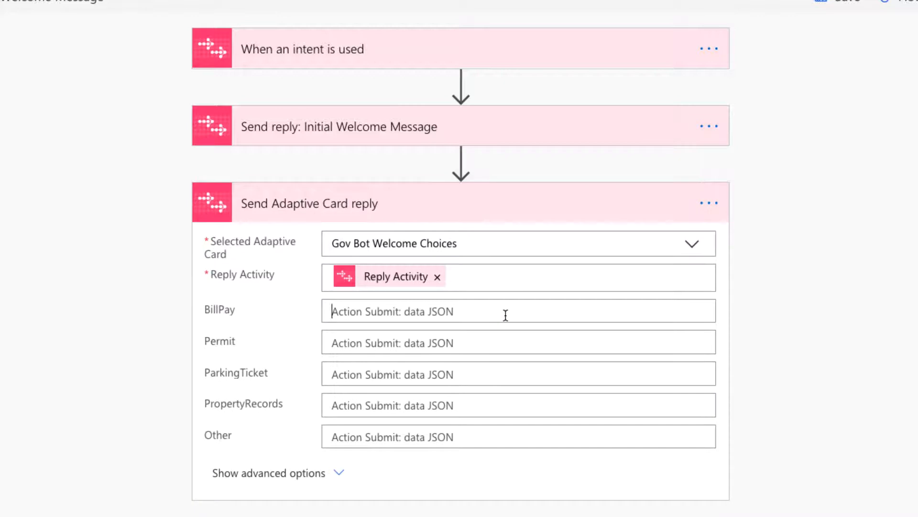
Set the BillPay submit data to {"keyword":"pay a bill"}
left_click(506, 314)
type("{\"keyword\":\"pay a bill")
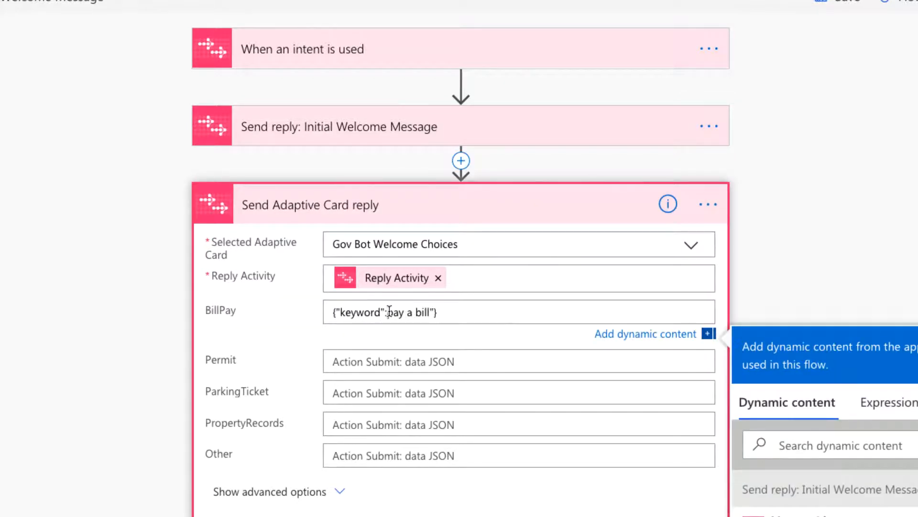
type("\"")
Set the submit data to {"keyword":"apply for a permit"} for Permit, {"keyword":"pay a parking ticket"} for ParkingTicket and {"keyword":"search property records"} for PropertyRecords
left_click(548, 354)
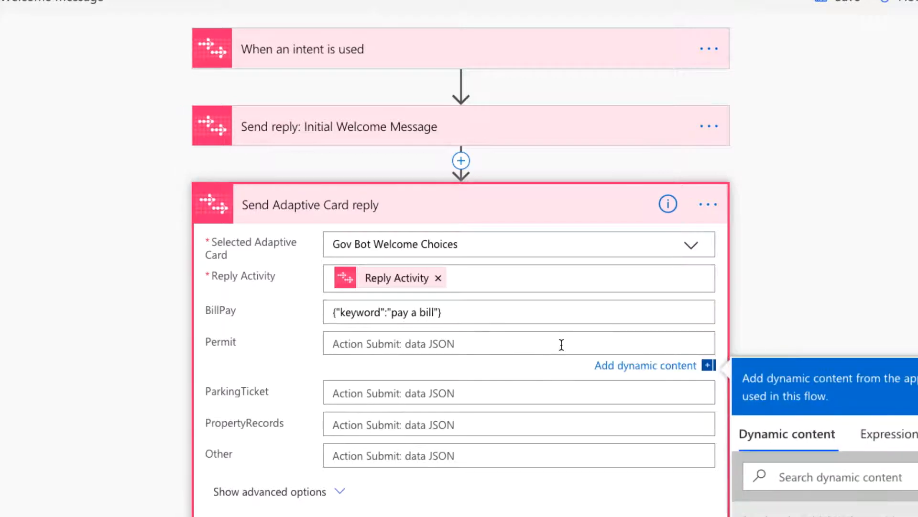
type("{")
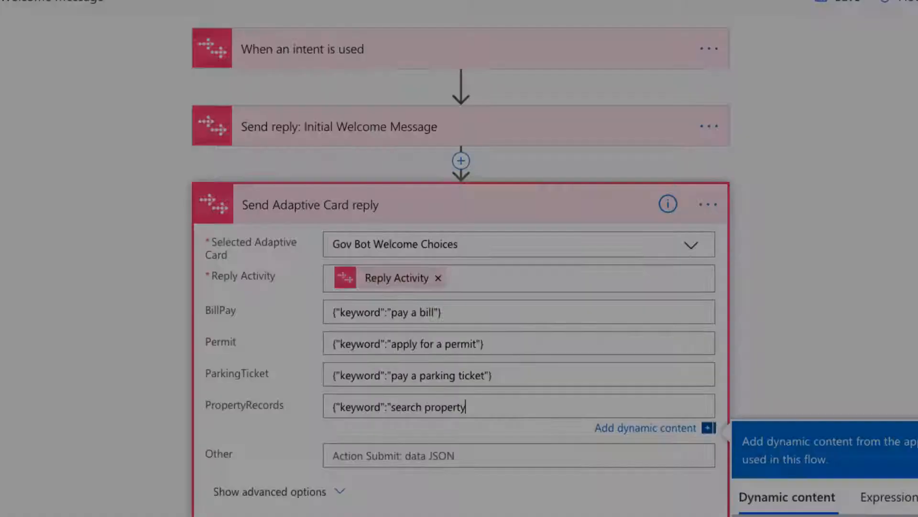
type("records")
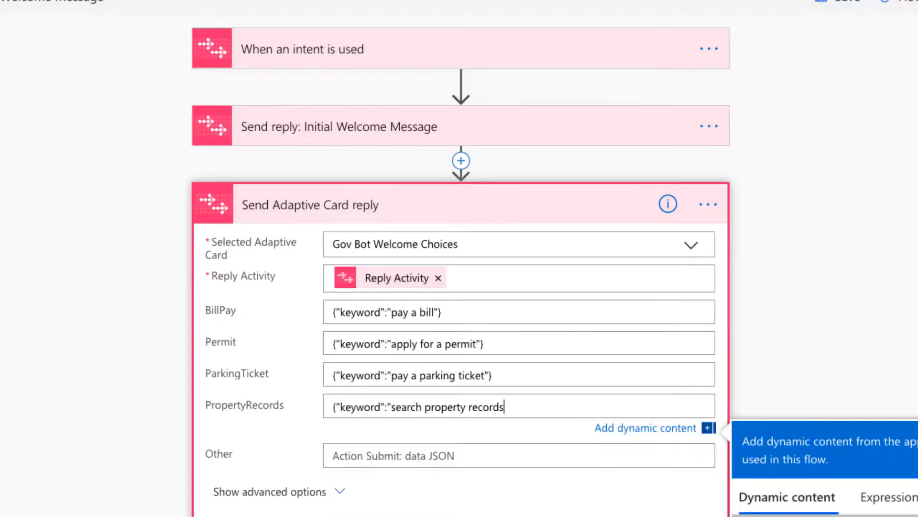
type("\"}")
Set the Other submit data of the adaptive card reply to {"keyword":"help"}
left_click(599, 455)
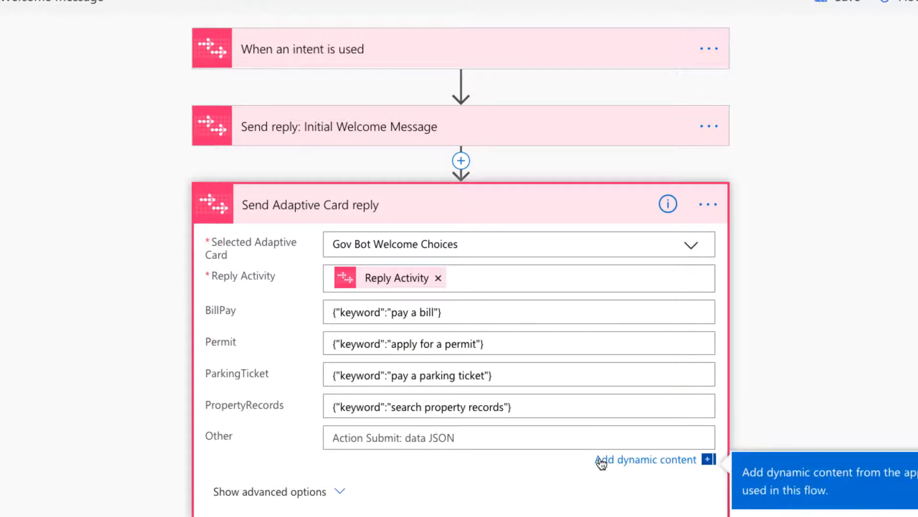
type("{\"keyword")
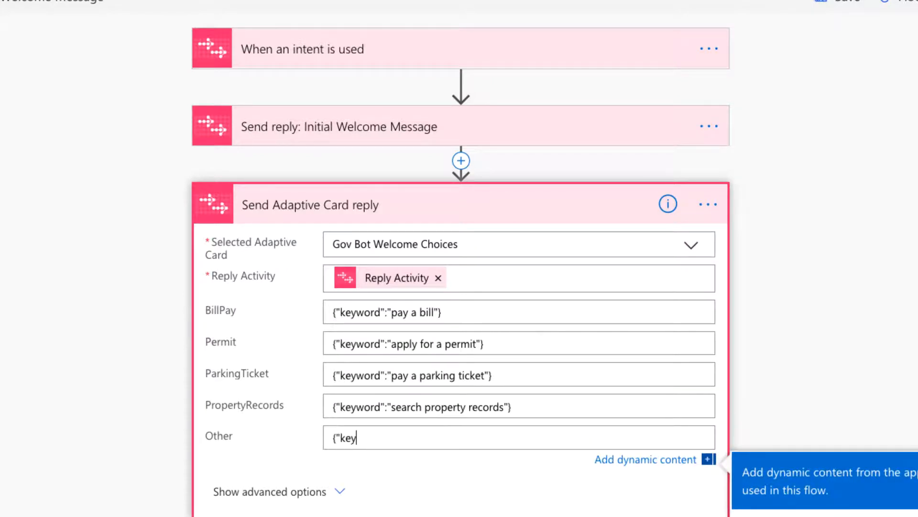
type("\":\"help")
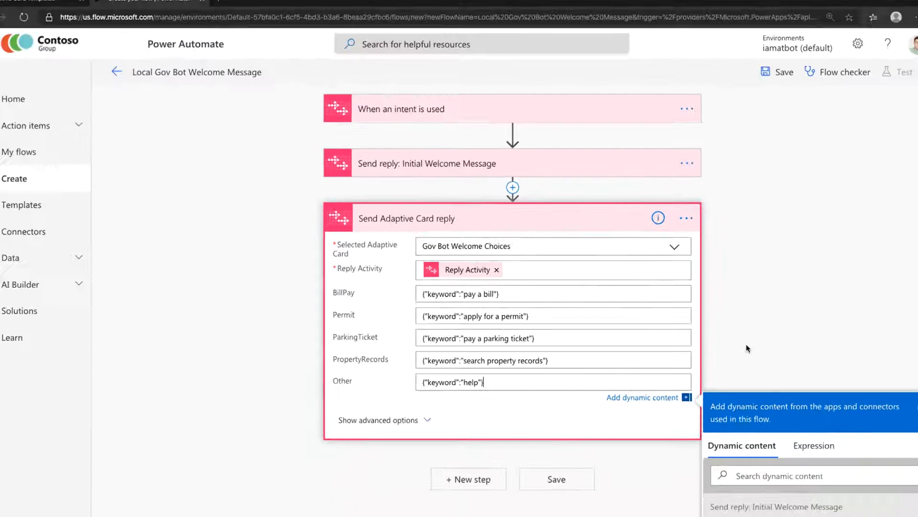
left_click(793, 388)
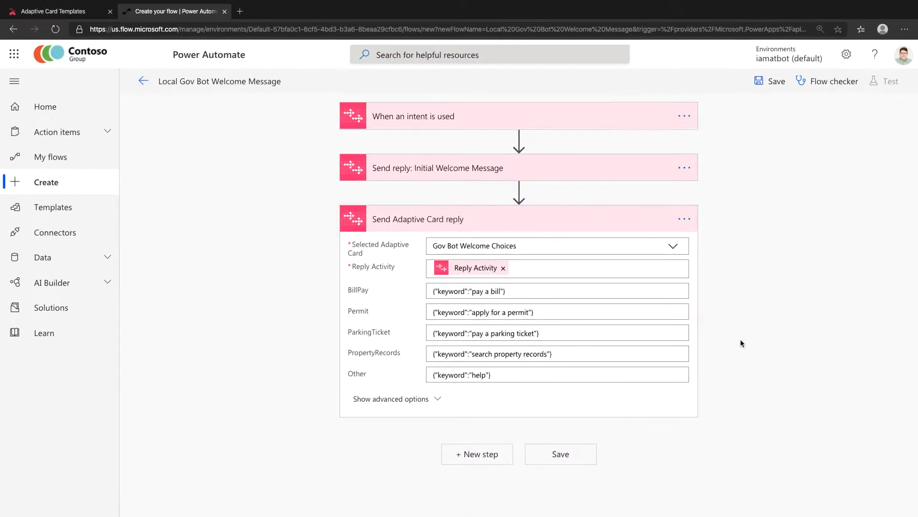
Expand the initial welcome message reply to review it, then save the flow and go to the list of own flows
left_click(633, 129)
left_click(627, 262)
scroll(561, 476, "down", 3)
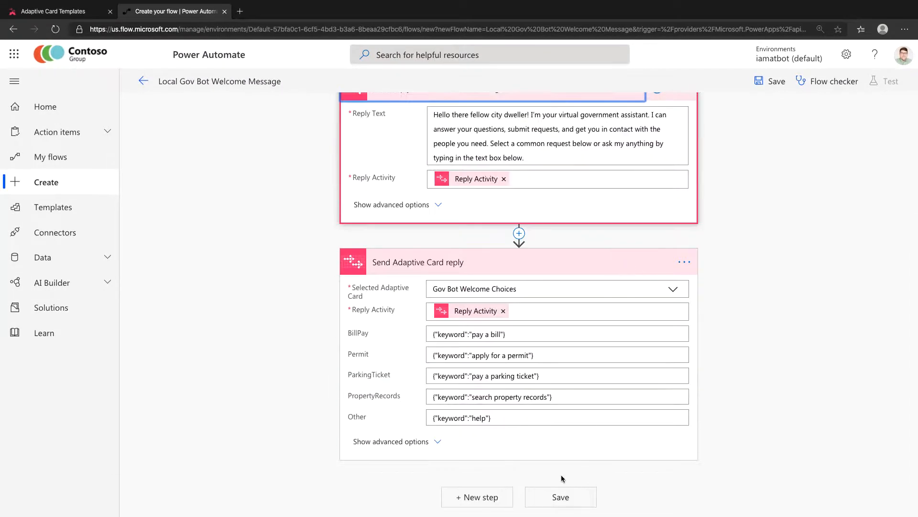
left_click(559, 495)
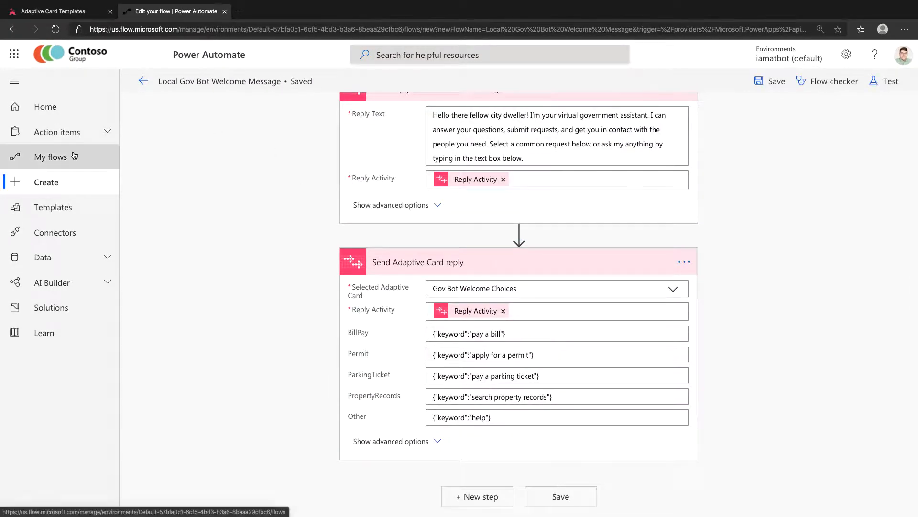
left_click(83, 155)
key("Return")
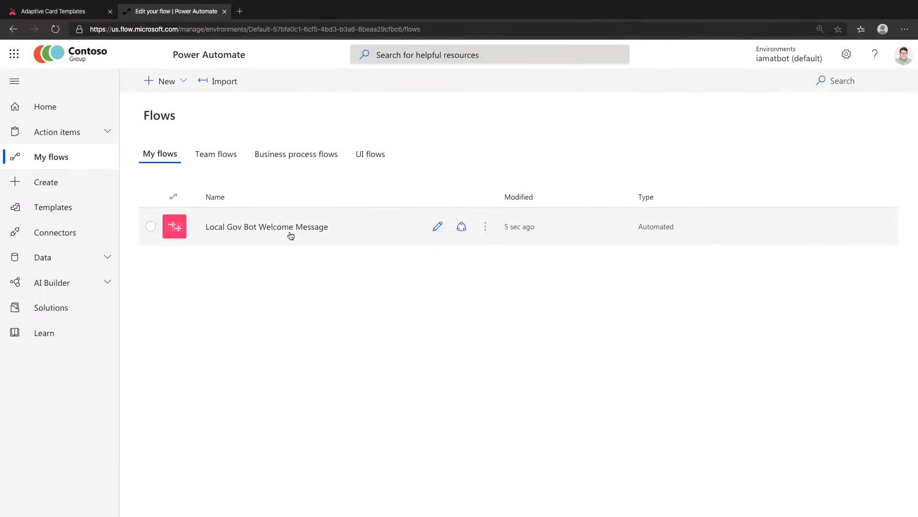
Switch to the AtBot Admin Portal and open the Local Gov Bot web bot for editing
left_click(73, 14)
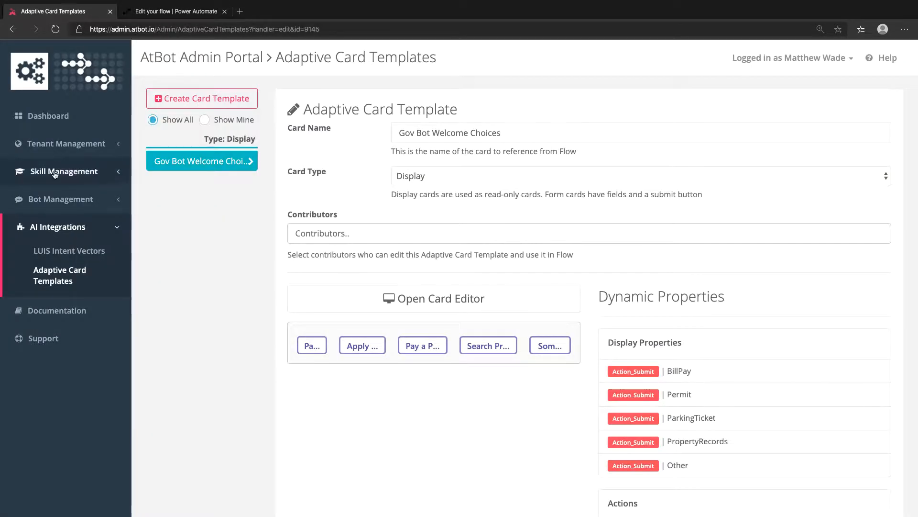
left_click(62, 199)
left_click(53, 243)
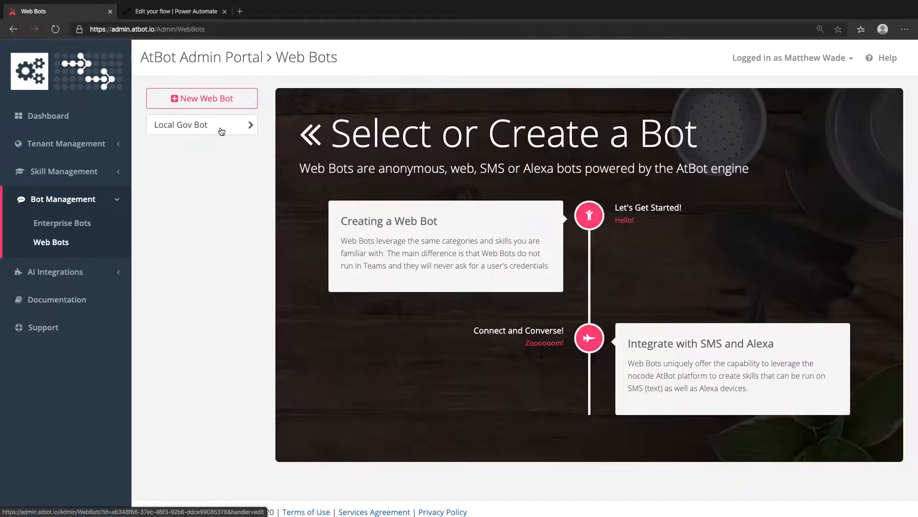
left_click(220, 130)
Make the bot's Welcome Message use the Local Gov Bot Welcome Message skill and save the bot
scroll(266, 137, "down", 8)
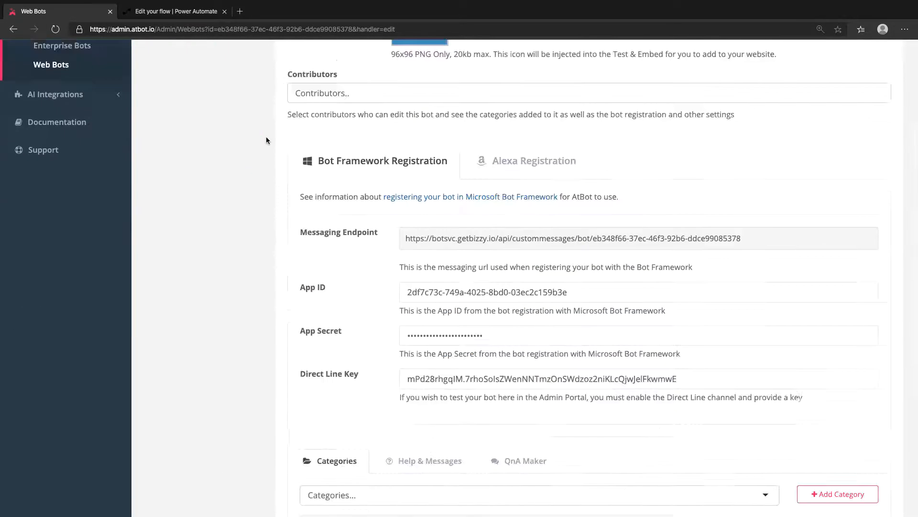
left_click(421, 277)
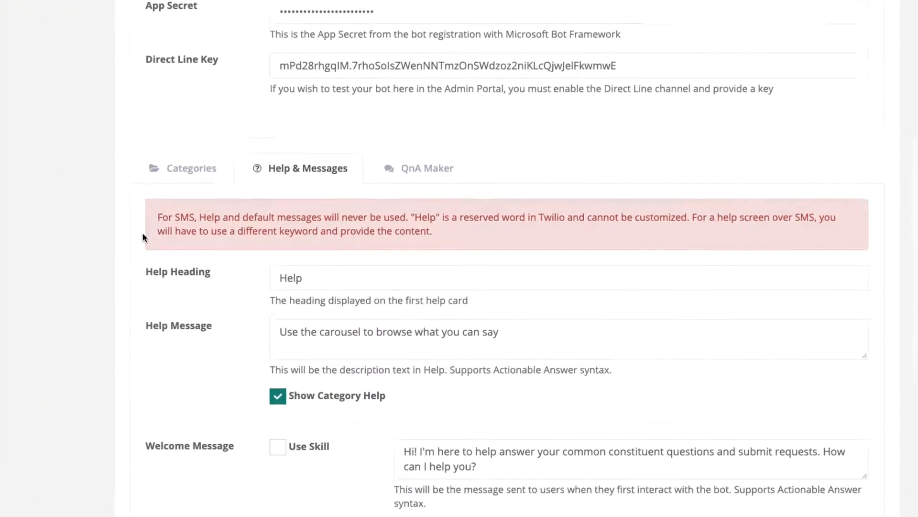
scroll(142, 236, "down", 5)
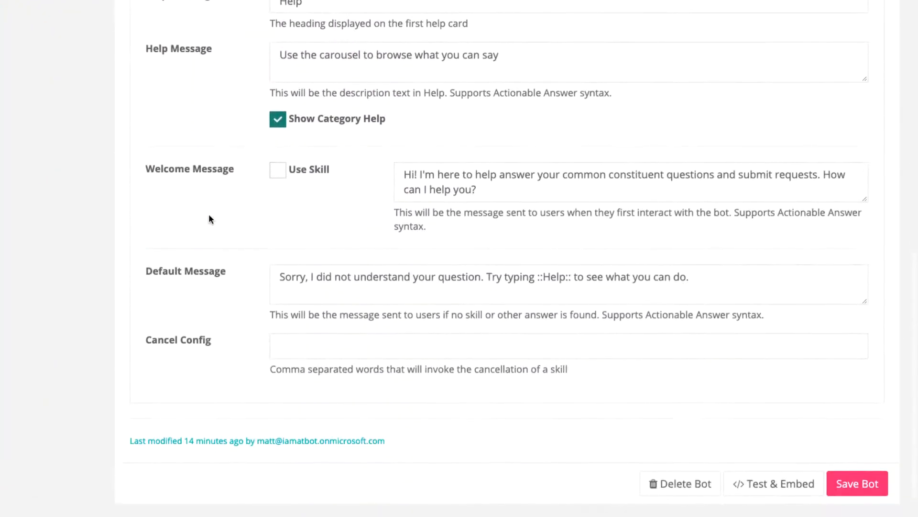
left_click(274, 178)
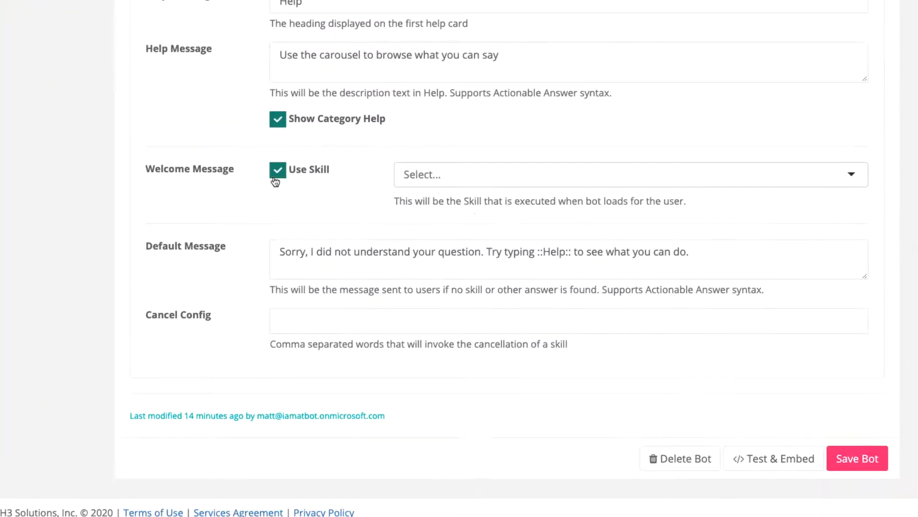
left_click(549, 181)
left_click(549, 203)
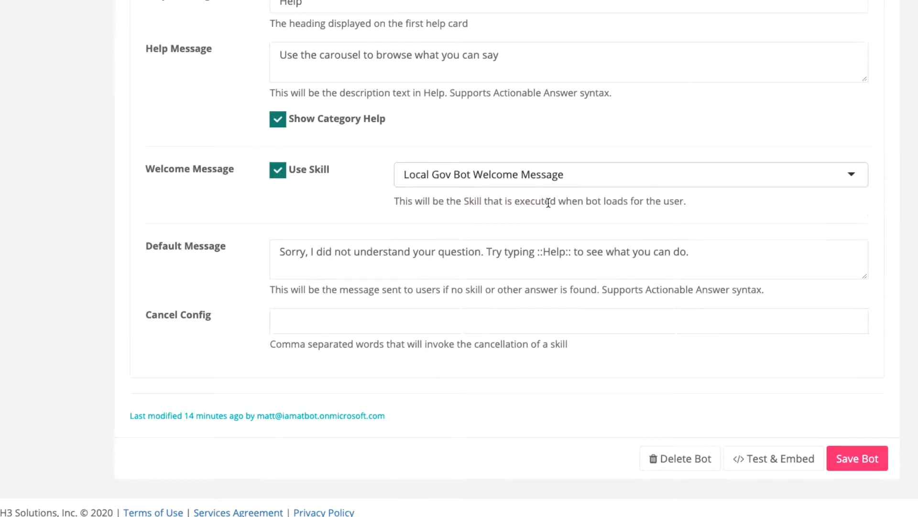
left_click(855, 459)
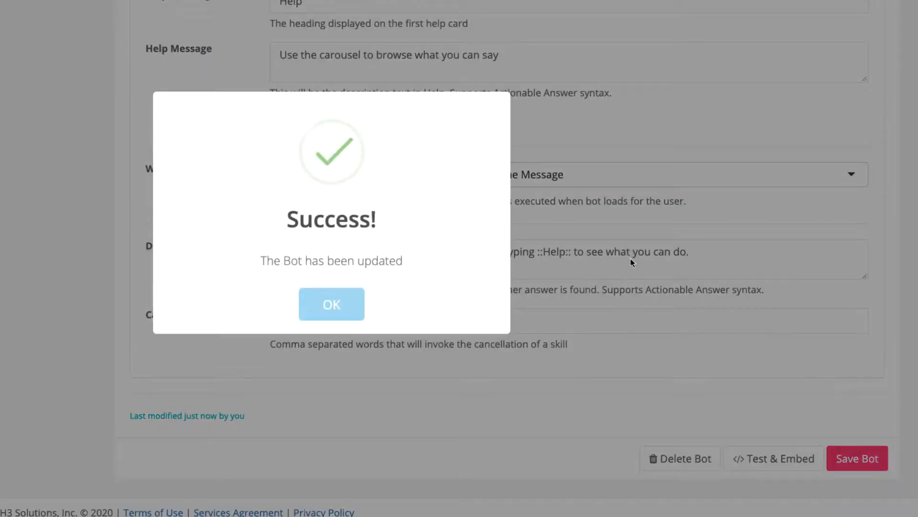
left_click(338, 301)
Test the bot over DirectLine by choosing Something Else on the welcome card, and close the test
scroll(339, 290, "up", 15)
scroll(339, 290, "down", 4)
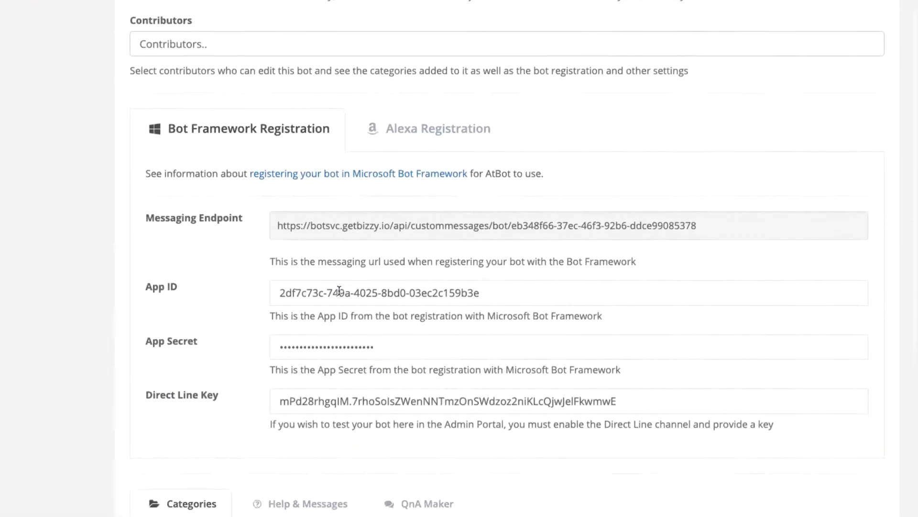
scroll(338, 291, "down", 6)
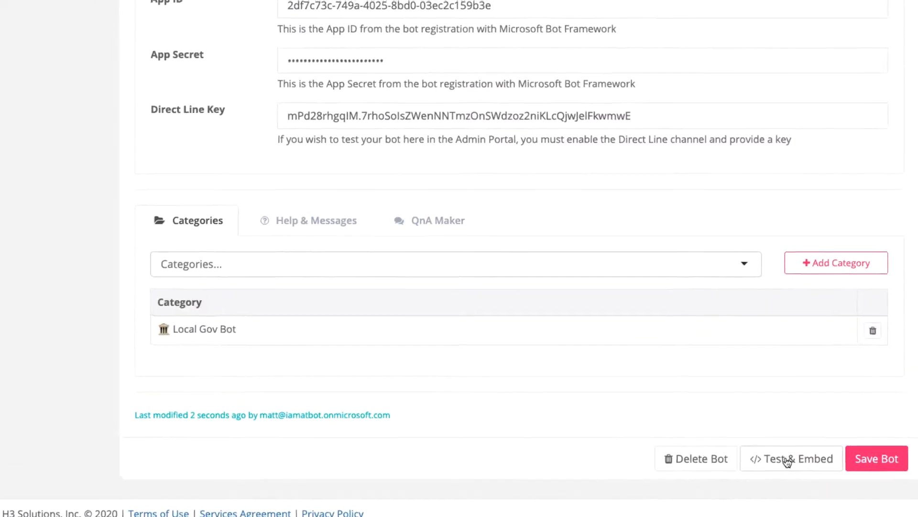
left_click(788, 459)
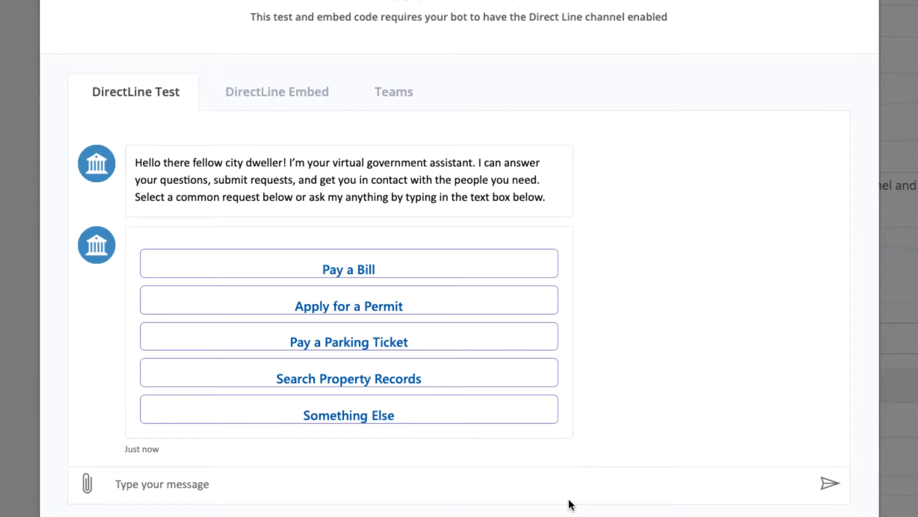
left_click(486, 417)
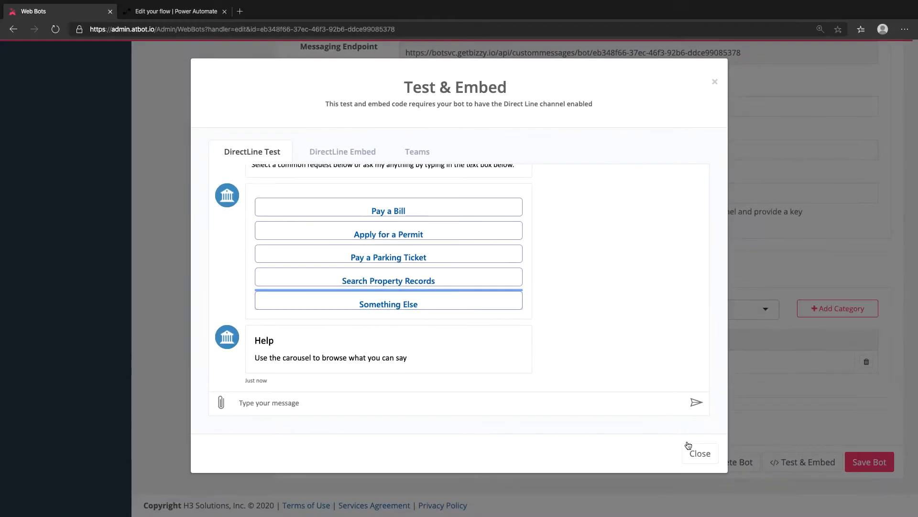
left_click(692, 453)
scroll(650, 388, "up", 2)
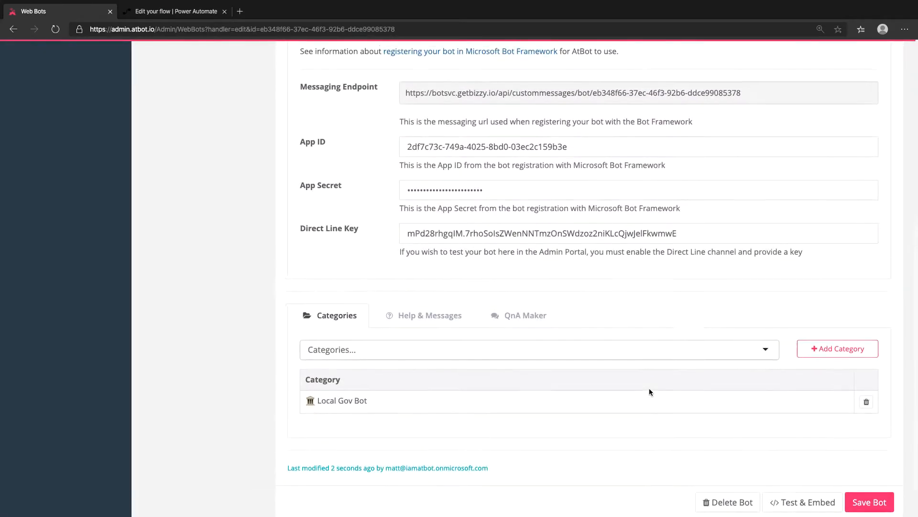
scroll(650, 391, "up", 1)
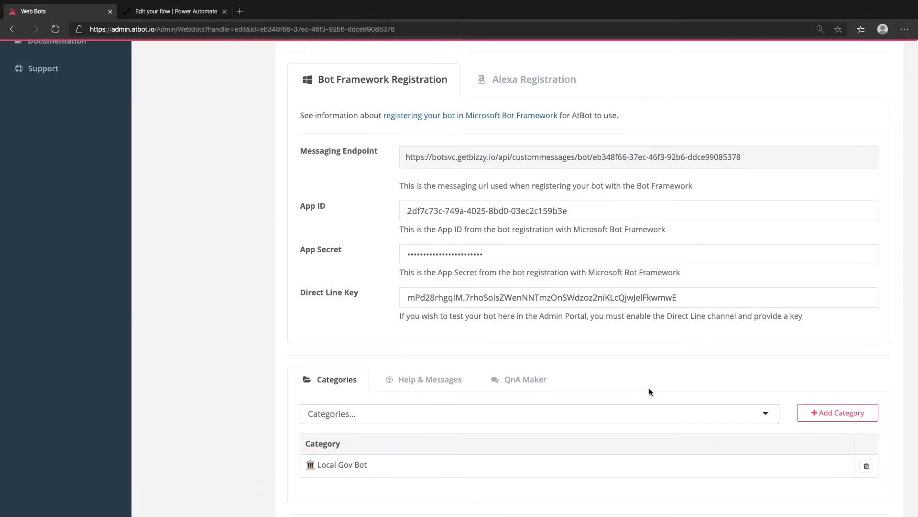